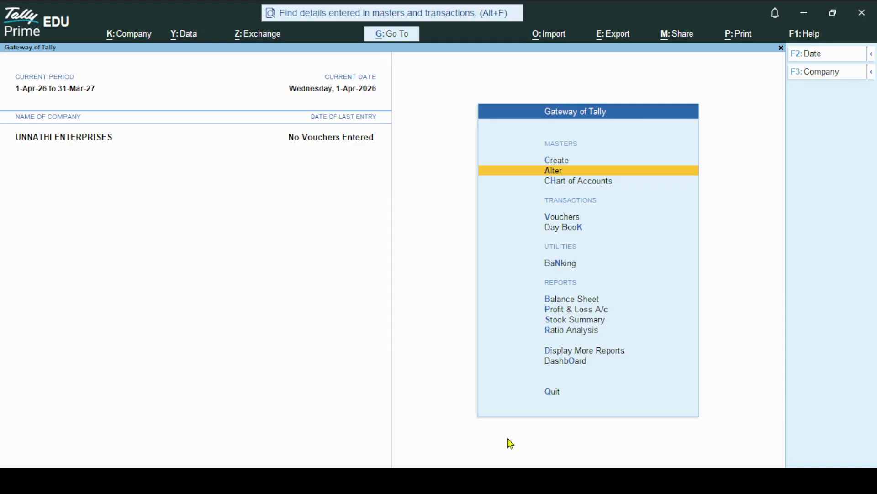
# Step: Start creating a new ledger master in UNNATHI ENTERPRISES and name it SHREE TECH
pyautogui.press('Up')
pyautogui.press('Return')
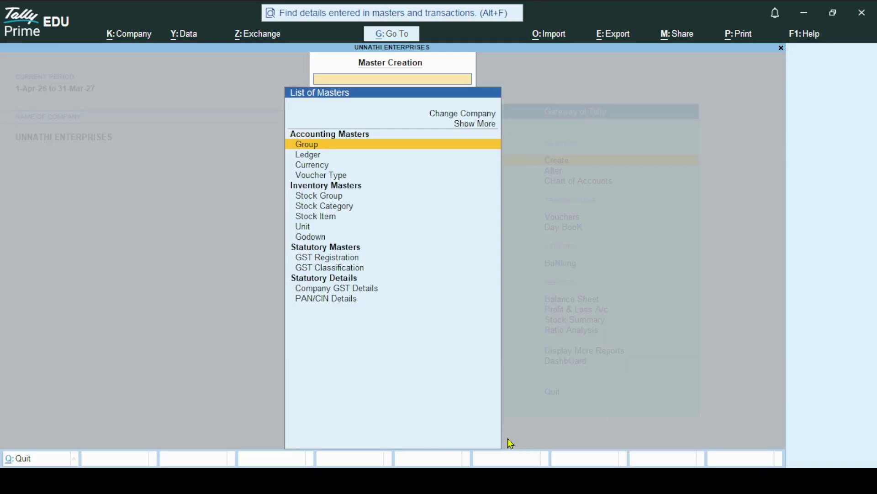
pyautogui.press('Down')
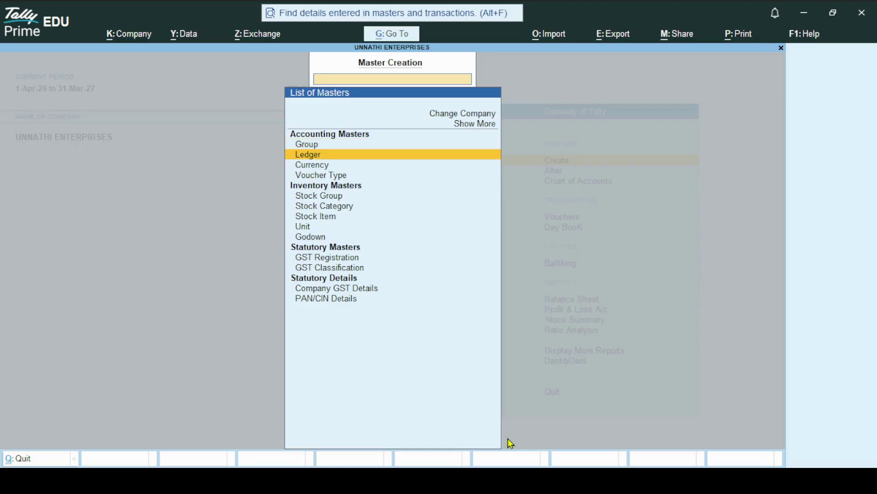
pyautogui.press('Return')
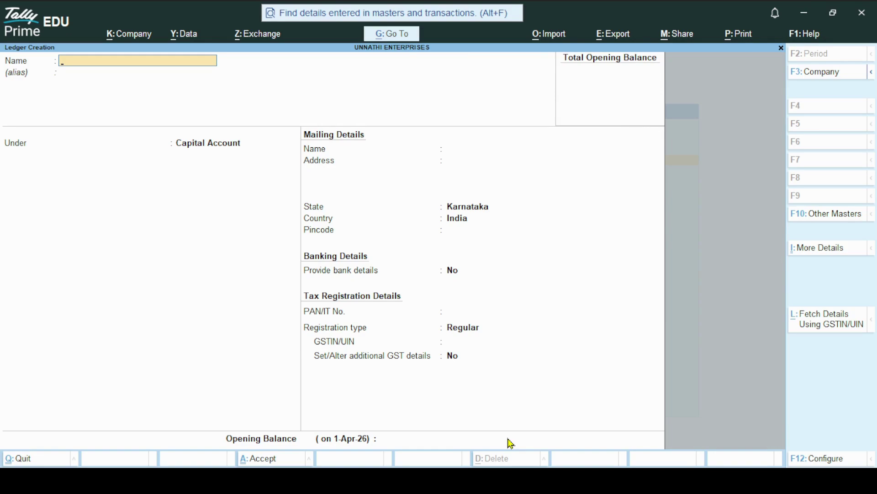
pyautogui.write('SHREE TECH')
pyautogui.press('Return')
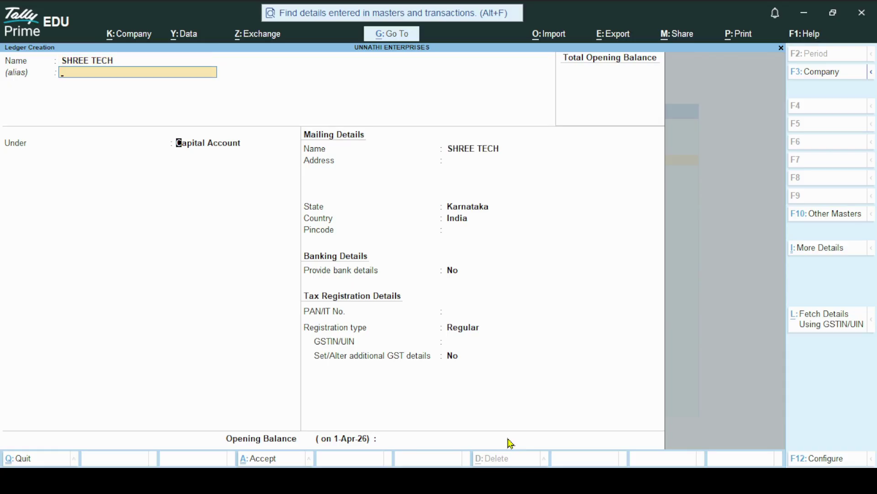
# Step: Place the SHREE TECH ledger under Sundry Creditors, with no alias and bill-by-bill balances kept at No
pyautogui.press('Return')
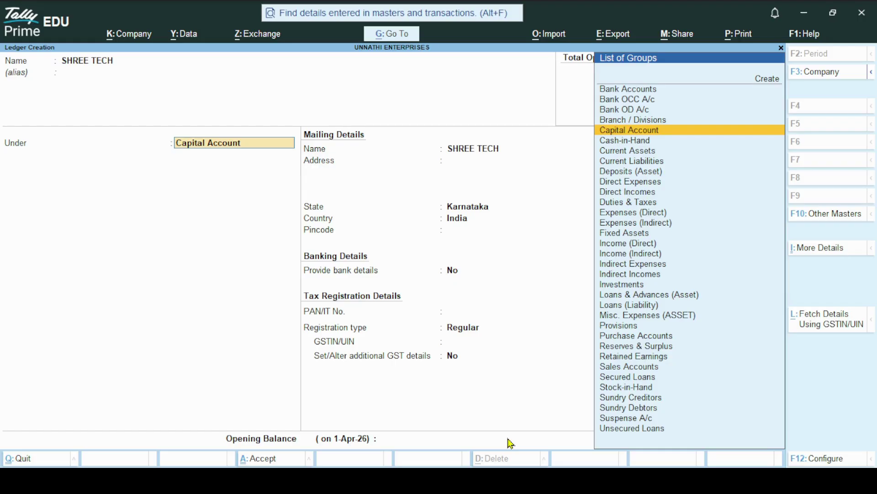
pyautogui.press('Down')
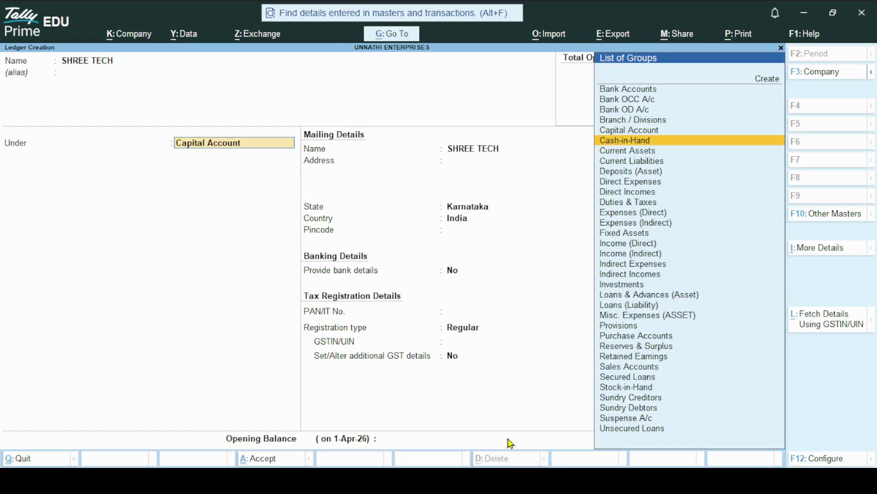
pyautogui.press('Down')
pyautogui.press('Down')
pyautogui.press('Down')
pyautogui.press('Down')
pyautogui.press('Down')
pyautogui.press('Down')
pyautogui.press('Down')
pyautogui.press('Down')
pyautogui.press('Down')
pyautogui.press('Down')
pyautogui.press('Down')
pyautogui.press('Down')
pyautogui.press('Down')
pyautogui.press('Down')
pyautogui.press('Down')
pyautogui.press('Down')
pyautogui.press('Down')
pyautogui.press('Down')
pyautogui.press('Down')
pyautogui.press('Down')
pyautogui.press('Down')
pyautogui.press('Down')
pyautogui.press('Down')
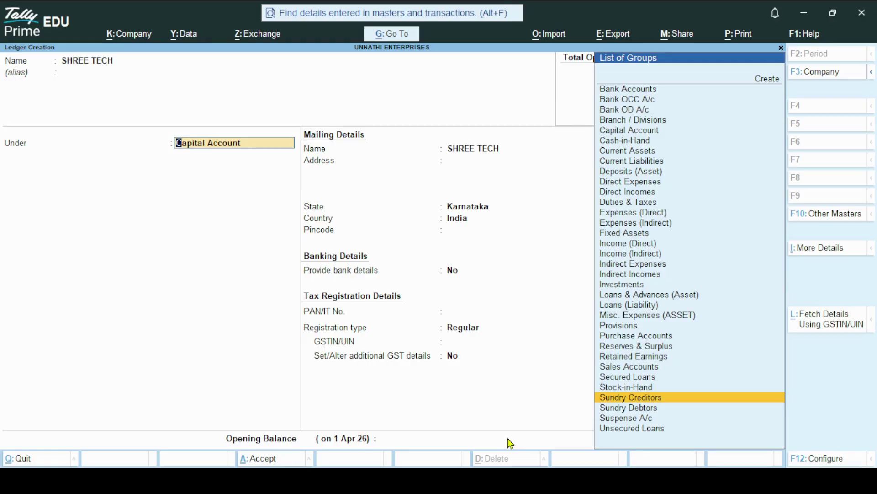
pyautogui.press('Return')
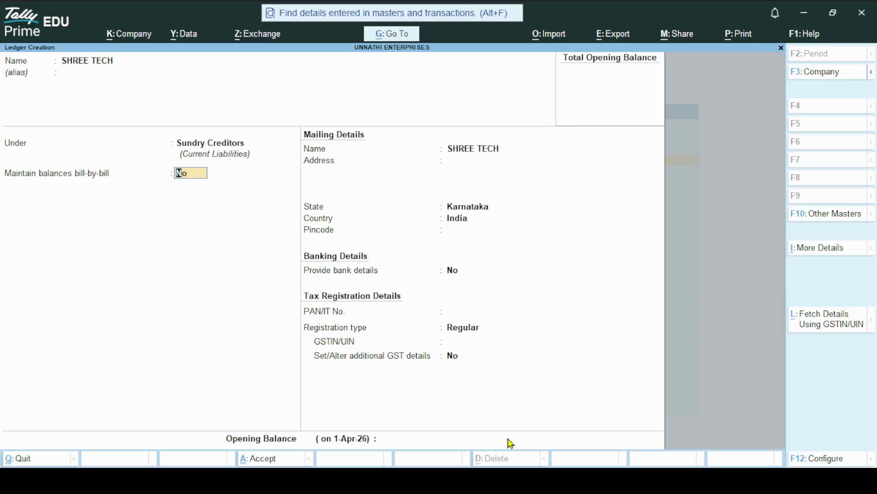
pyautogui.press('Return')
# Step: Fill in the supplier's two-line mailing address and pincode, keeping the mailing name and the state Karnataka
pyautogui.press('Return')
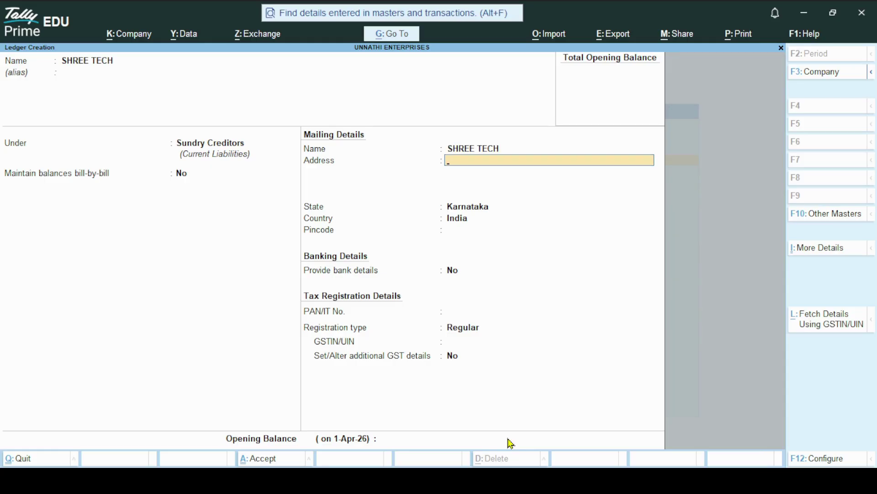
pyautogui.write('AMBEDKAR LANE')
pyautogui.press('Return')
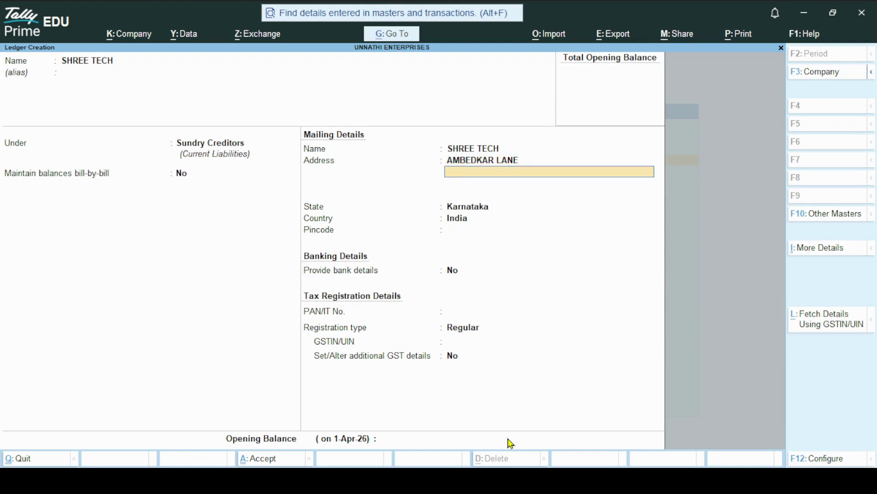
pyautogui.write('MG ROAD')
pyautogui.press('Return')
pyautogui.press('Return')
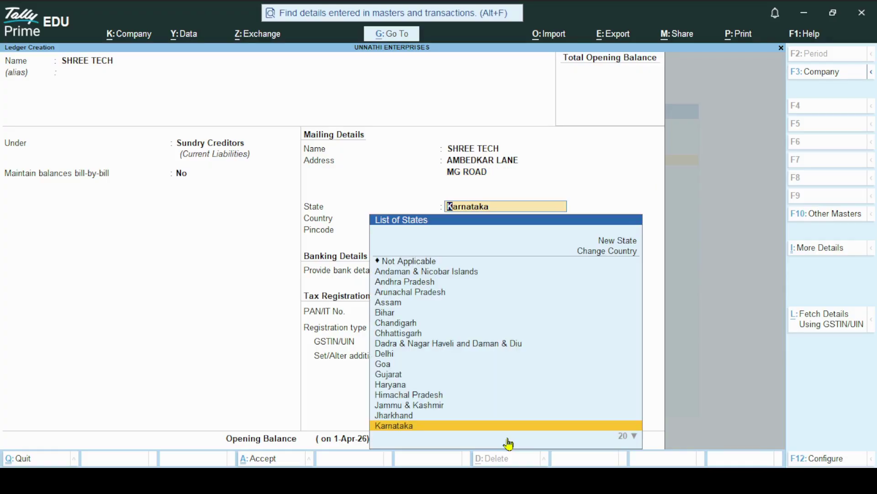
pyautogui.press('Return')
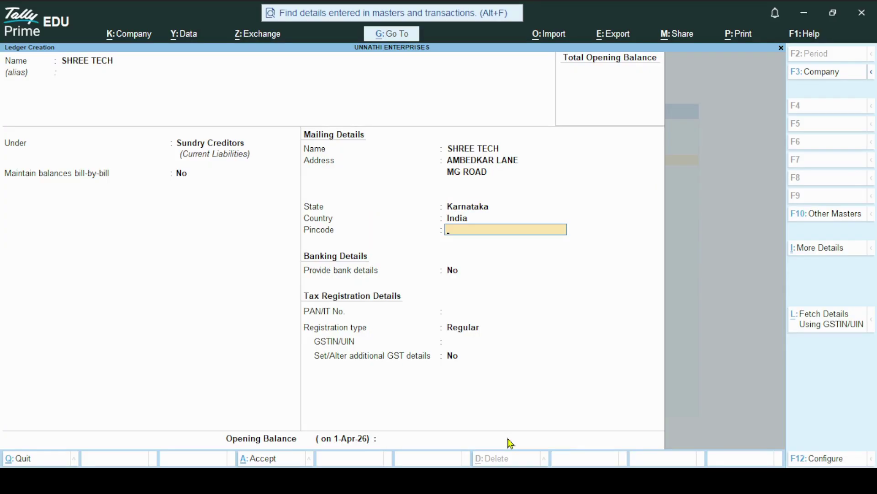
pyautogui.write('123456')
pyautogui.press('Return')
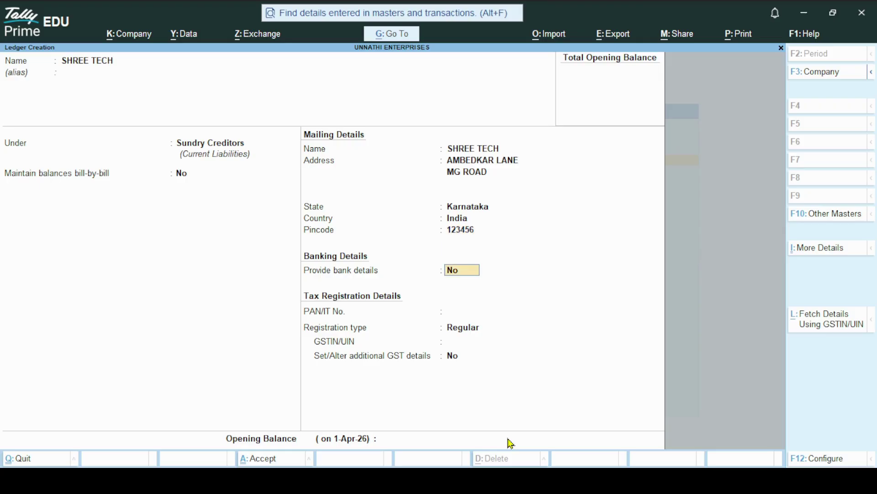
# Step: Enter the supplier's GSTIN/UIN with registration type Regular, leaving bank details at No and the PAN/IT number blank
pyautogui.press('Return')
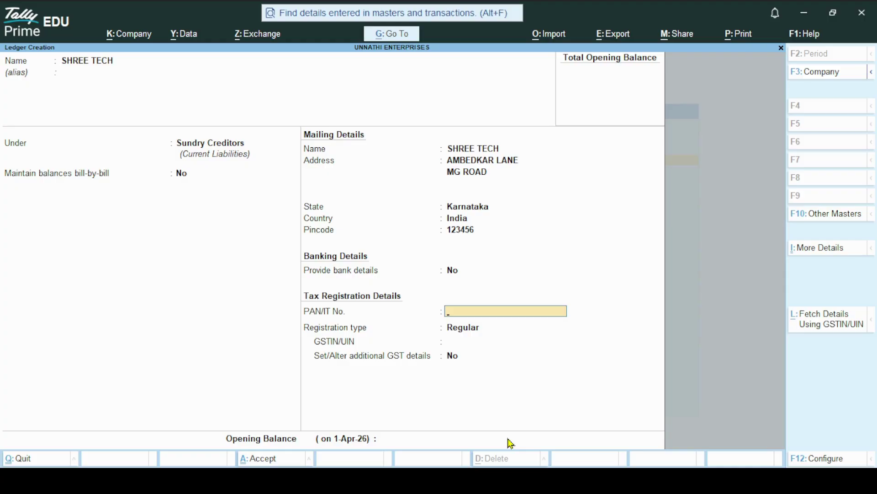
pyautogui.press('Return')
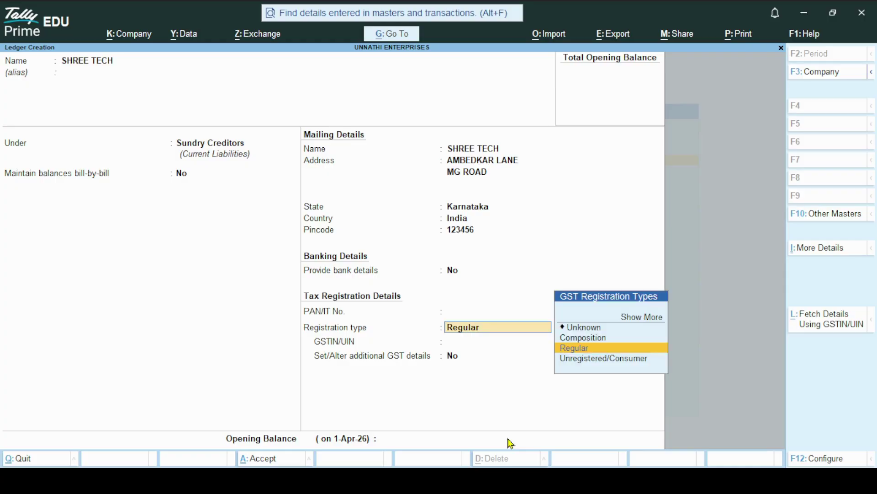
pyautogui.press('Return')
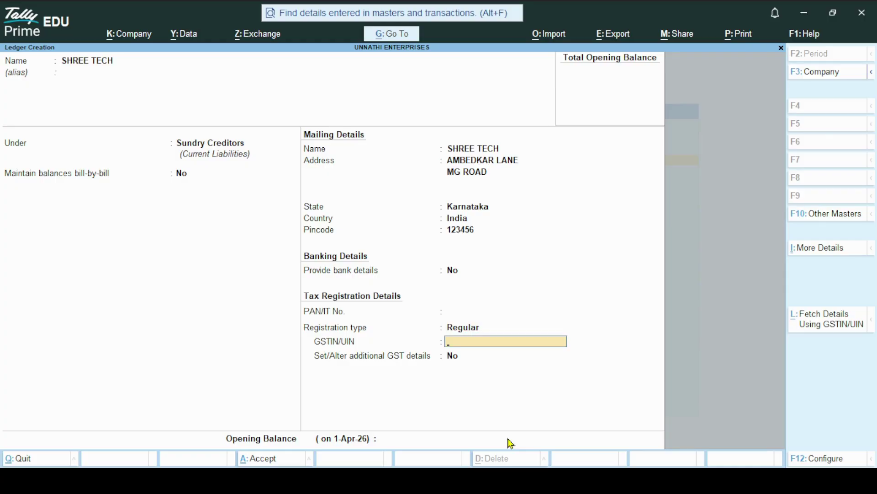
pyautogui.write('123456666666666')
pyautogui.press('Return')
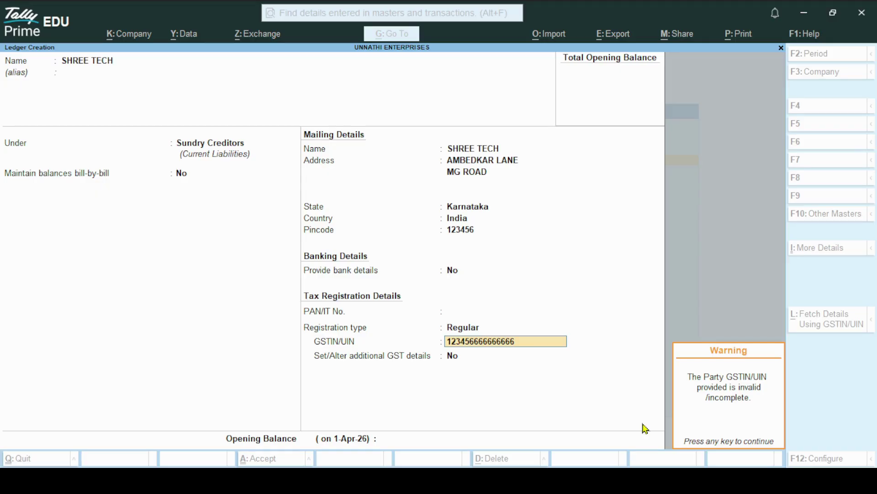
pyautogui.press('Return')
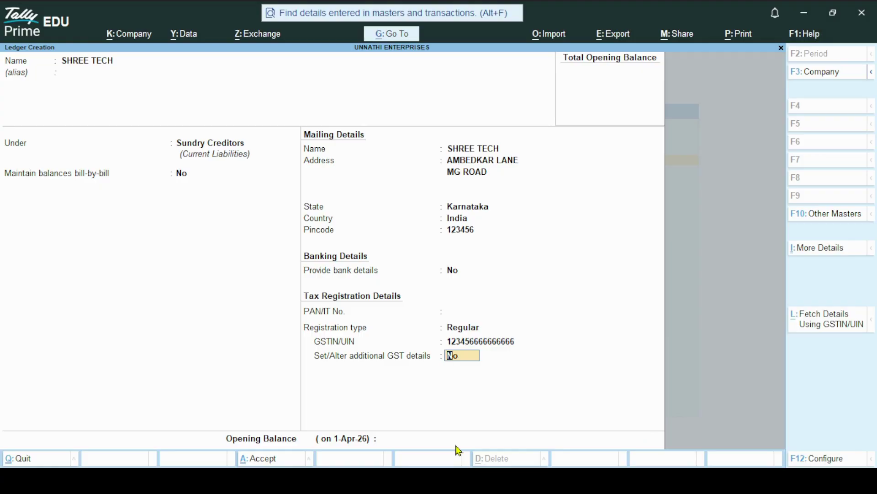
# Step: Save the SHREE TECH ledger without additional GST details or an opening balance
pyautogui.press('Return')
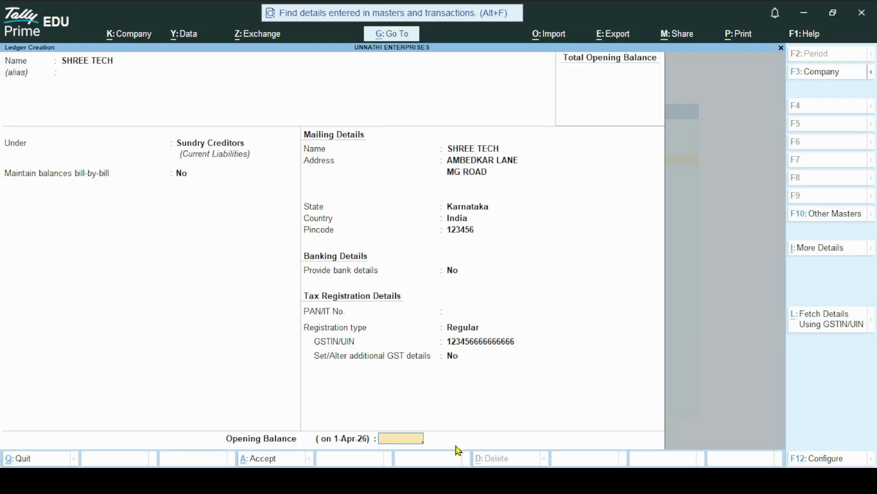
pyautogui.press('Return')
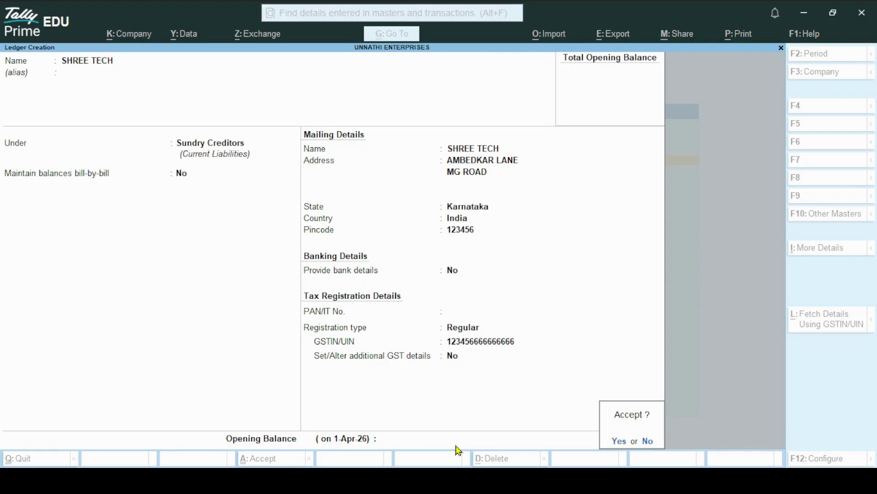
pyautogui.press('y')
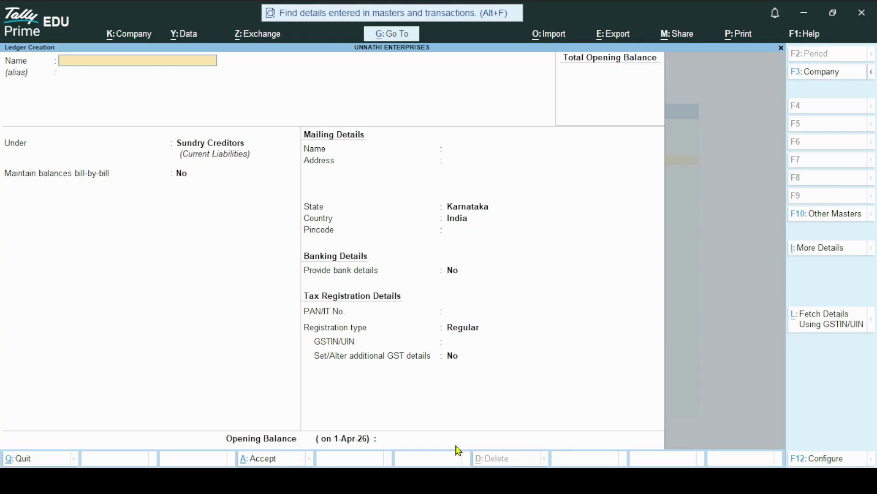
# Step: Name the new ledger PURCHASES and place it under Purchase Accounts
pyautogui.write('PURCHASES')
pyautogui.press('Return')
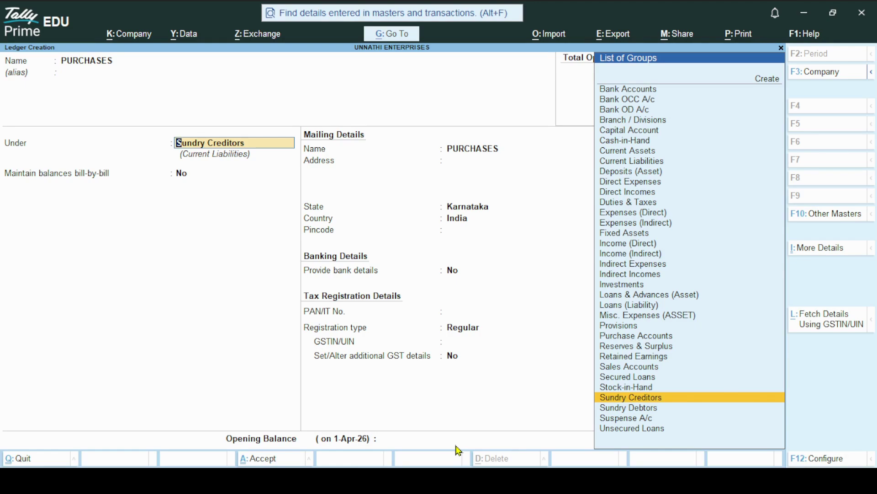
pyautogui.press('Up')
pyautogui.press('Up')
pyautogui.press('Up')
pyautogui.press('Up')
pyautogui.press('Up')
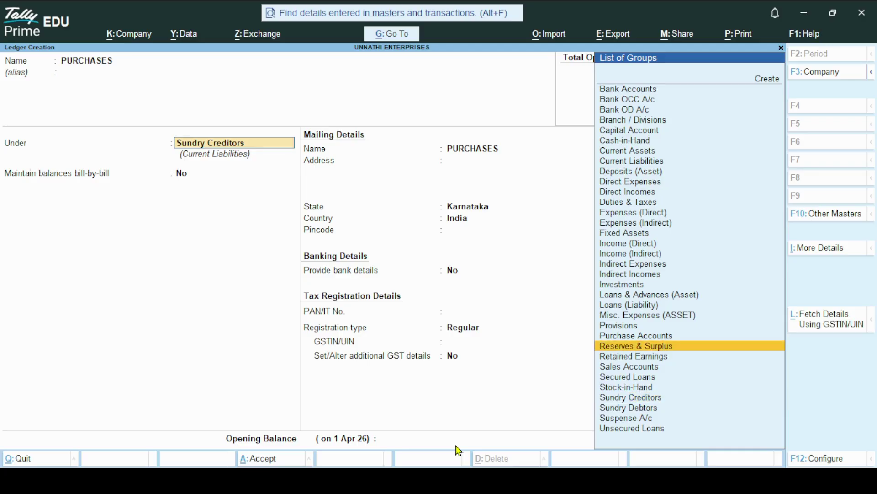
pyautogui.press('Up')
pyautogui.press('Return')
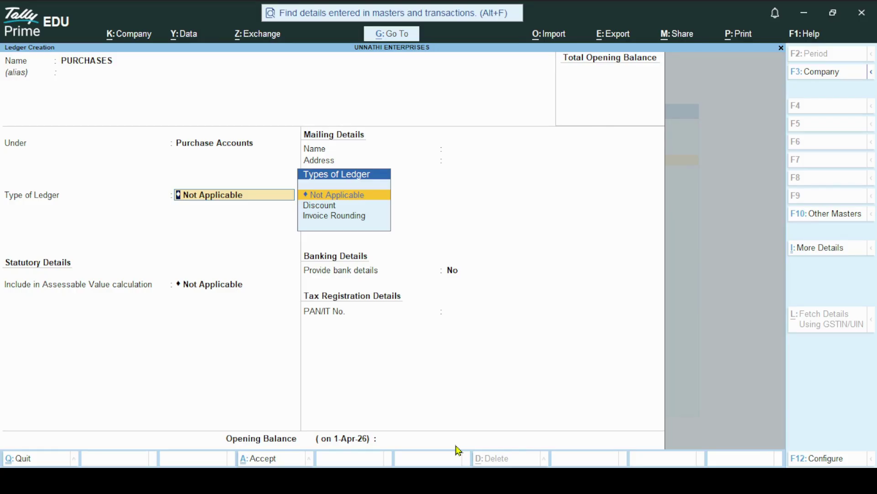
# Step: Save the PURCHASES ledger with ledger type and assessable value inclusion as Not Applicable and no opening balance
pyautogui.press('Return')
pyautogui.press('Return')
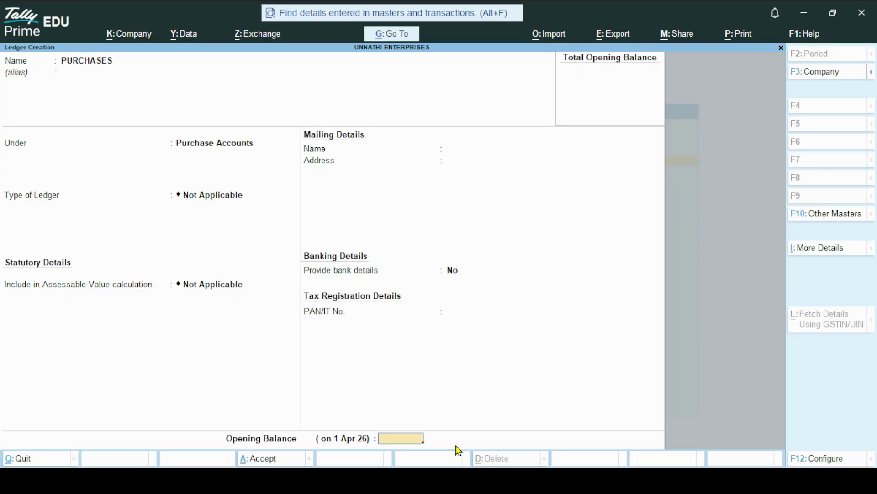
pyautogui.press('Return')
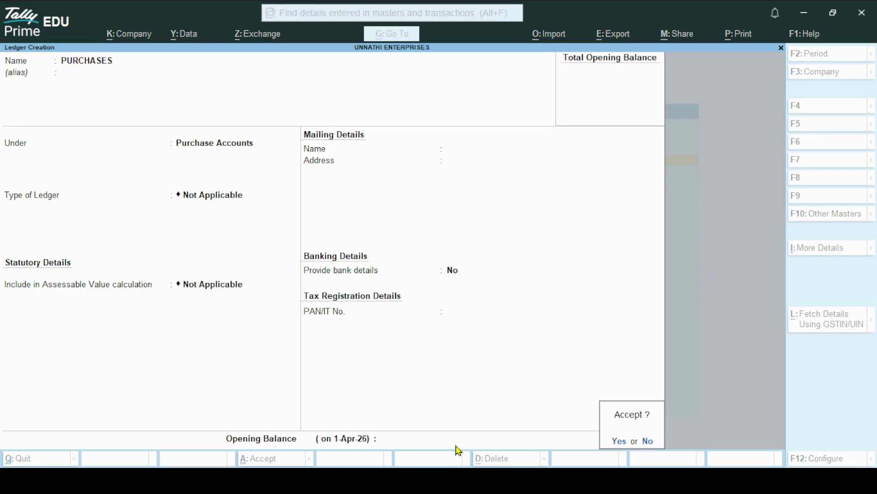
pyautogui.press('Return')
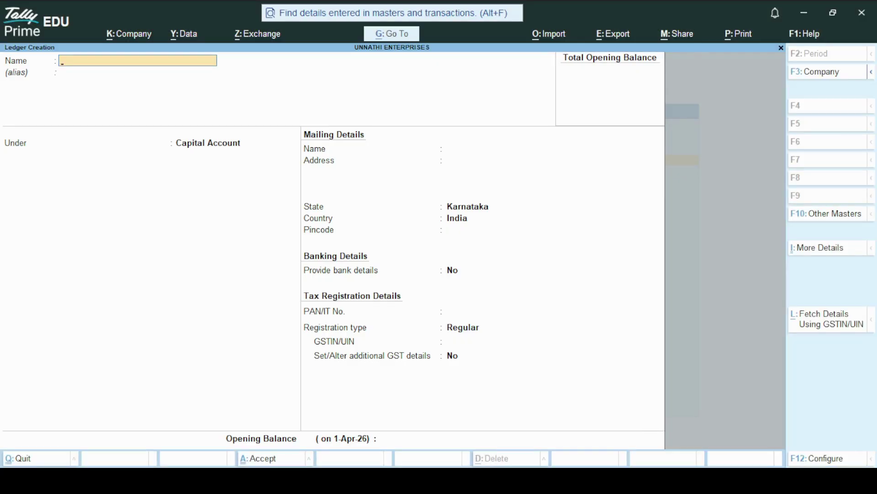
# Step: Name the new ledger SGST, leaving its alias blank
pyautogui.write('Sg')
pyautogui.press('BackSpace')
pyautogui.press('BackSpace')
pyautogui.press('BackSpace')
pyautogui.write('SGST')
pyautogui.press('Return')
pyautogui.press('Return')
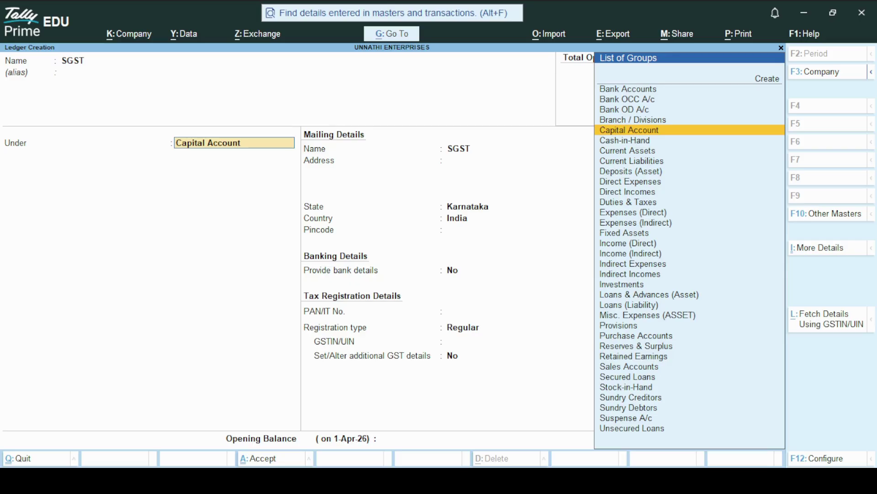
# Step: Place the SGST ledger under the Duties & Taxes group
pyautogui.press('Down')
pyautogui.press('Down')
pyautogui.press('Down')
pyautogui.press('Down')
pyautogui.press('Down')
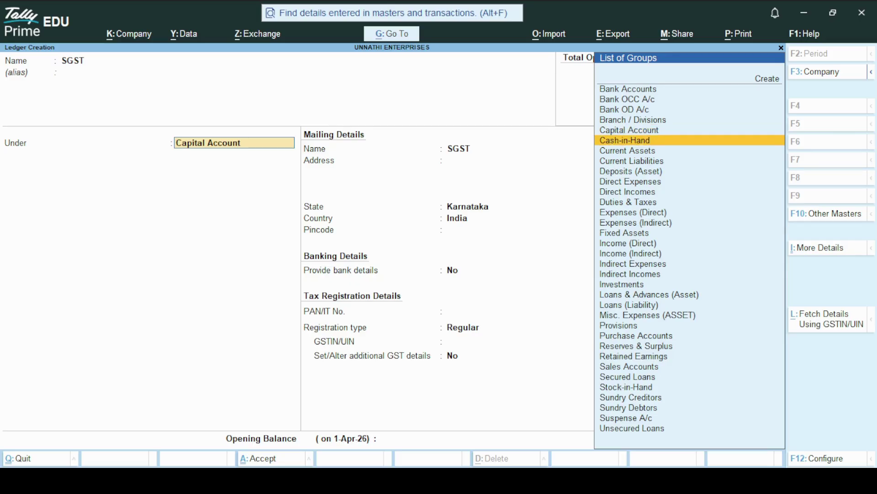
pyautogui.press('Down')
pyautogui.press('Down')
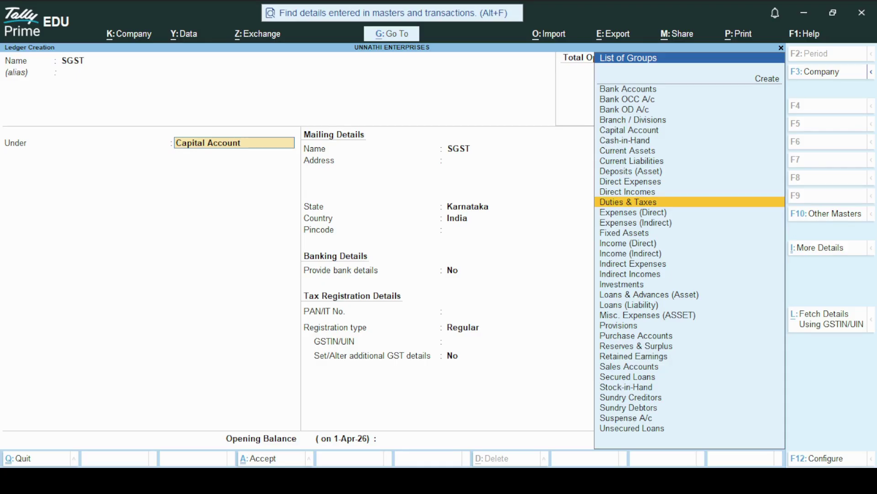
pyautogui.press('Return')
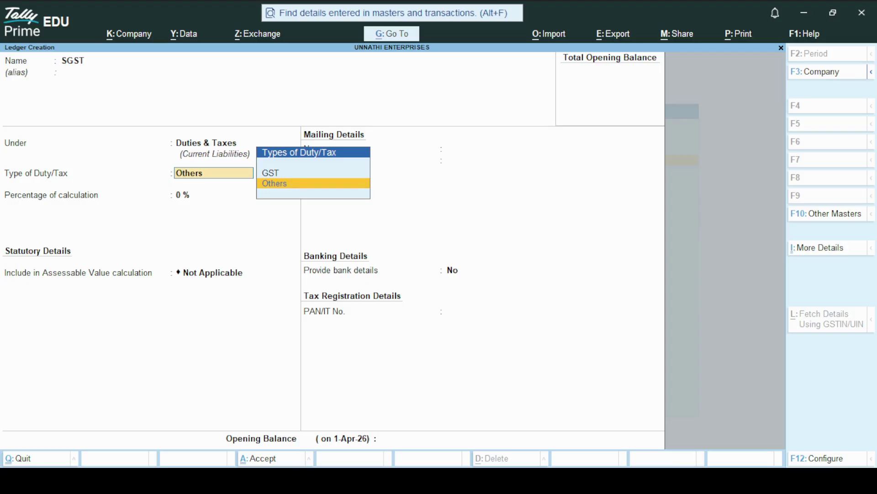
# Step: Set the SGST ledger's duty type to GST and tax type to SGST/UTGST, keeping 0 % calculation and rounding Not Applicable
pyautogui.press('Up')
pyautogui.press('Return')
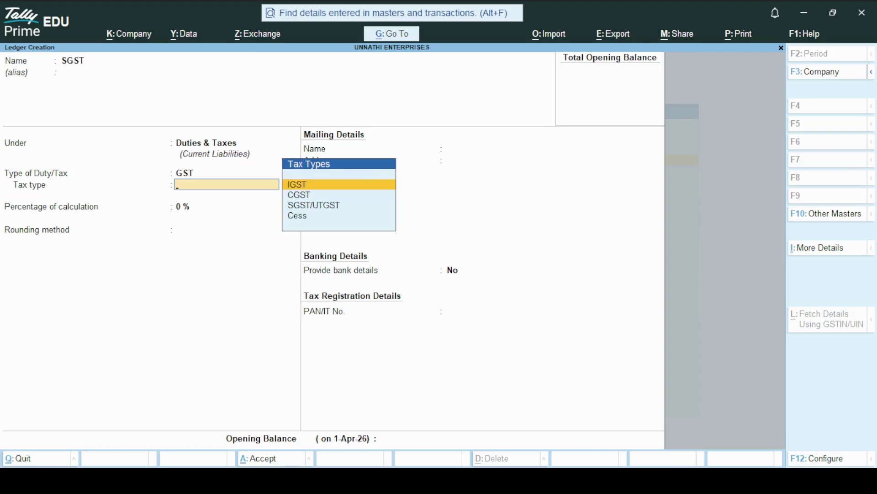
pyautogui.press('Down')
pyautogui.press('Down')
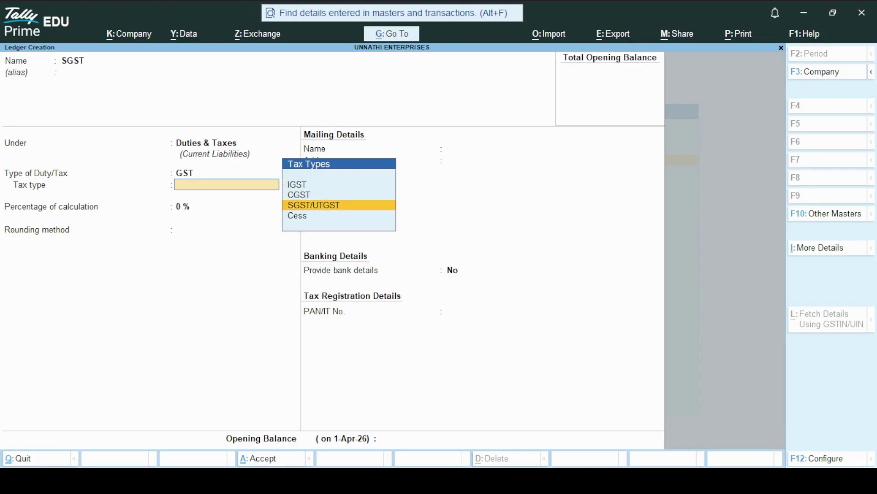
pyautogui.press('Return')
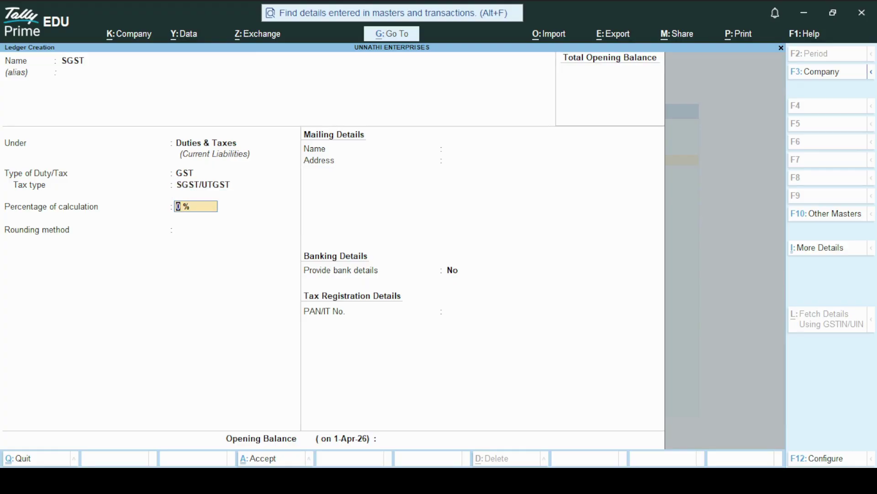
pyautogui.press('Return')
pyautogui.press('Return')
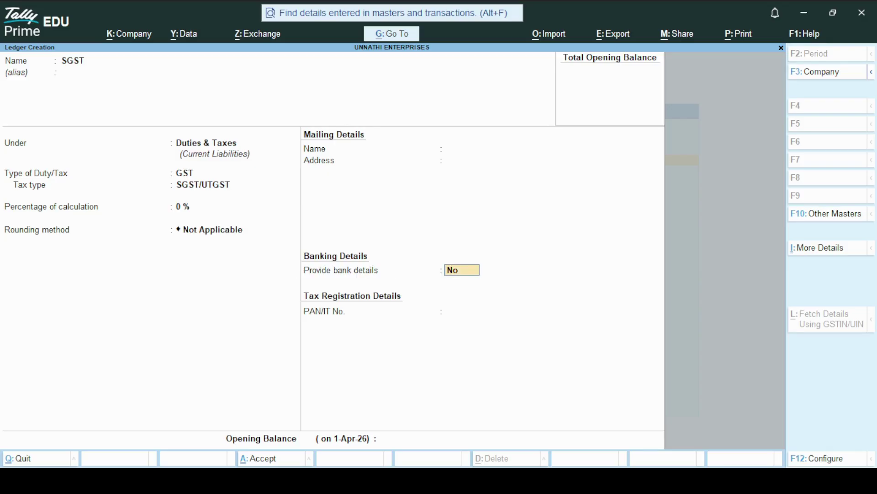
# Step: Save the SGST ledger with bank details set to No and no opening balance
pyautogui.press('Return')
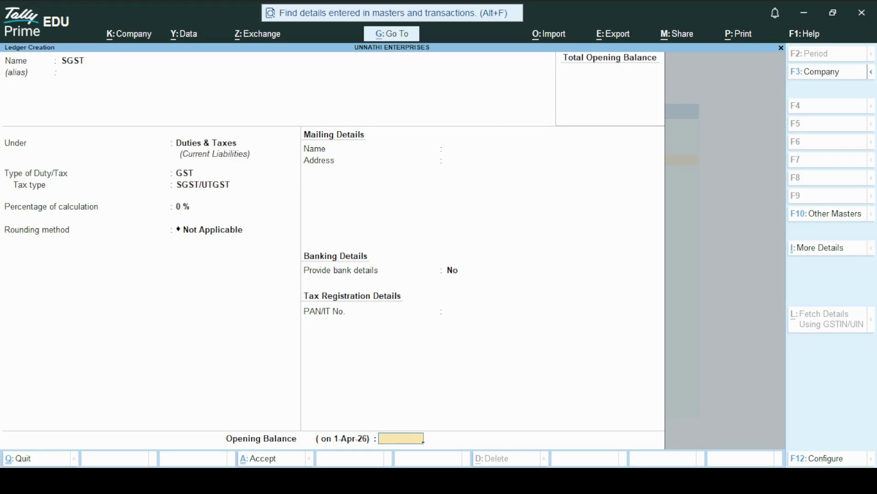
pyautogui.press('Return')
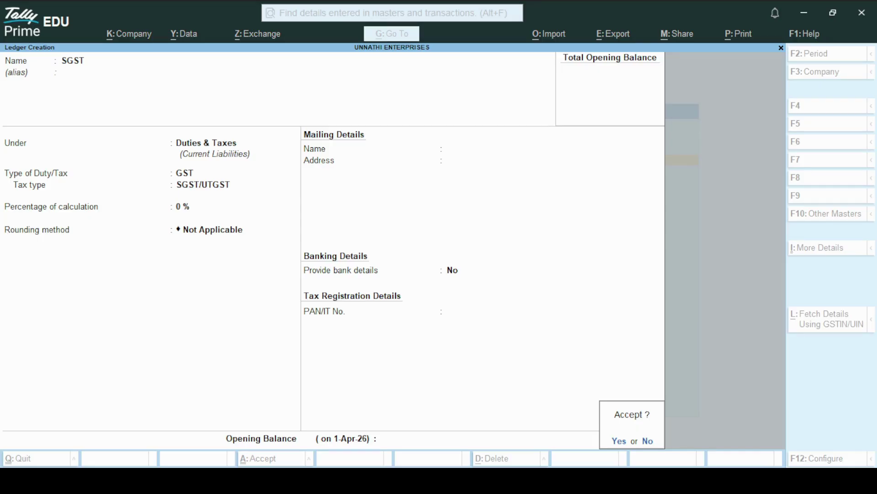
pyautogui.press('Return')
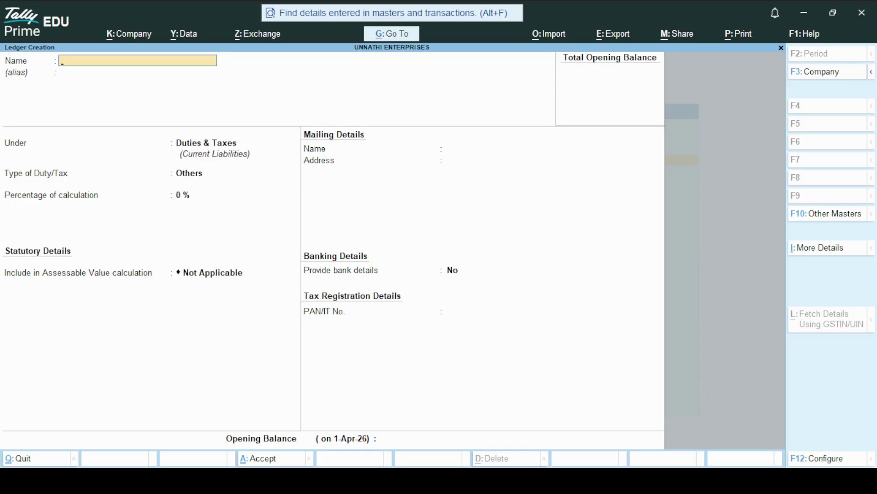
# Step: Name the new Duties & Taxes ledger CGST, with duty type GST, tax type CGST, 0 % calculation and rounding Not Applicable
pyautogui.write('CGST')
pyautogui.press('Return')
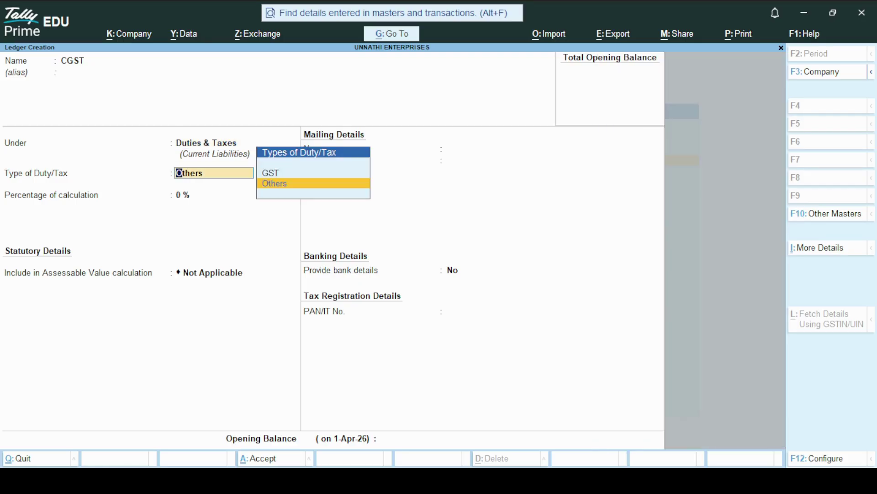
pyautogui.press('Up')
pyautogui.press('Return')
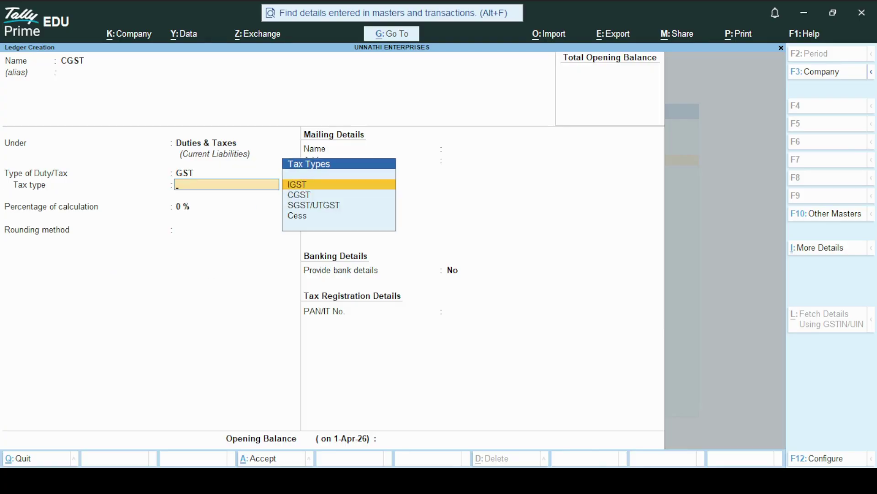
pyautogui.press('Down')
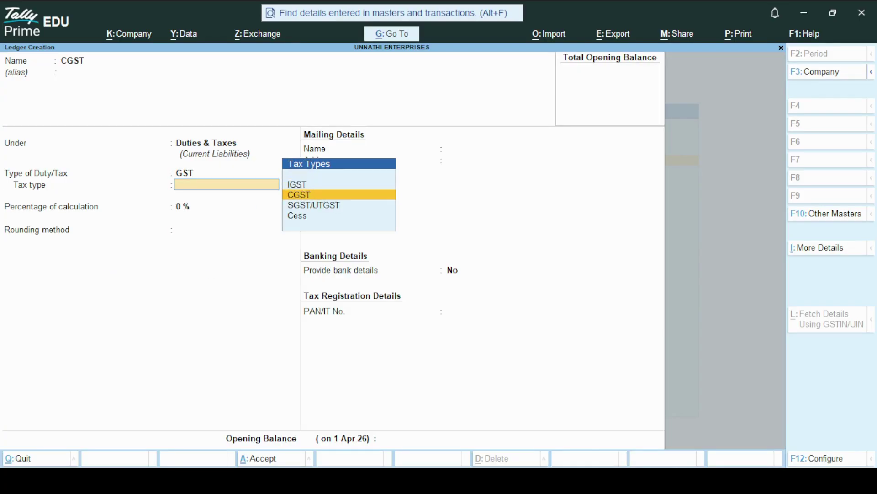
pyautogui.press('Return')
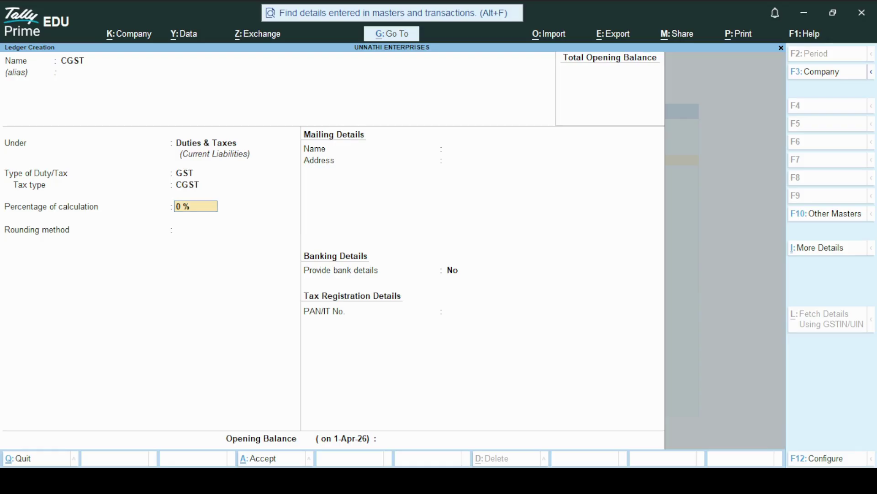
pyautogui.press('Return')
pyautogui.press('Return')
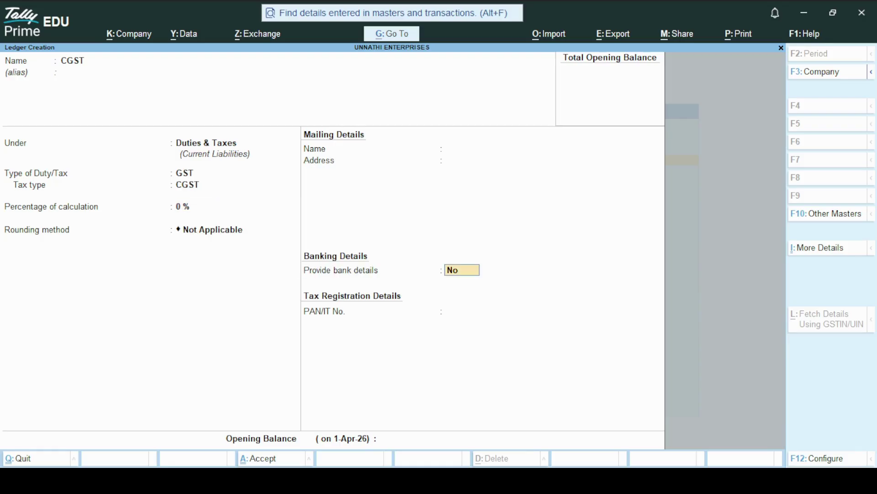
# Step: Save the CGST ledger without bank details or an opening balance, and return to the Gateway of Tally
pyautogui.press('Return')
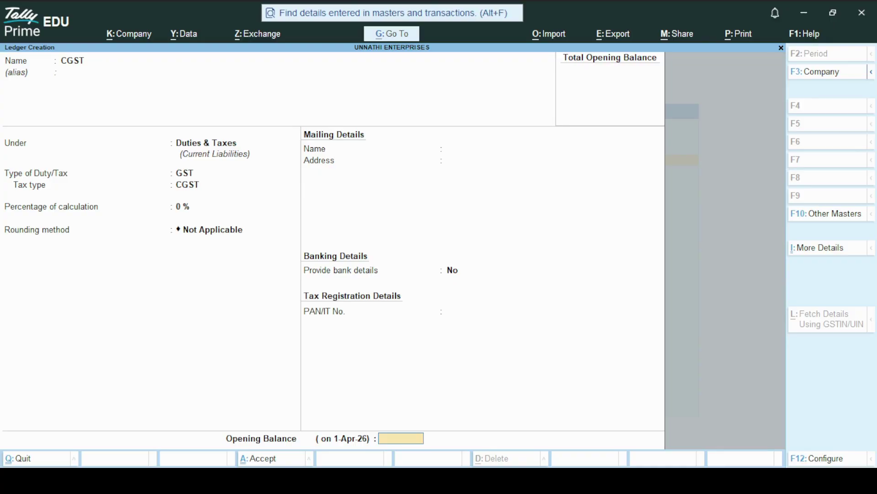
pyautogui.press('Return')
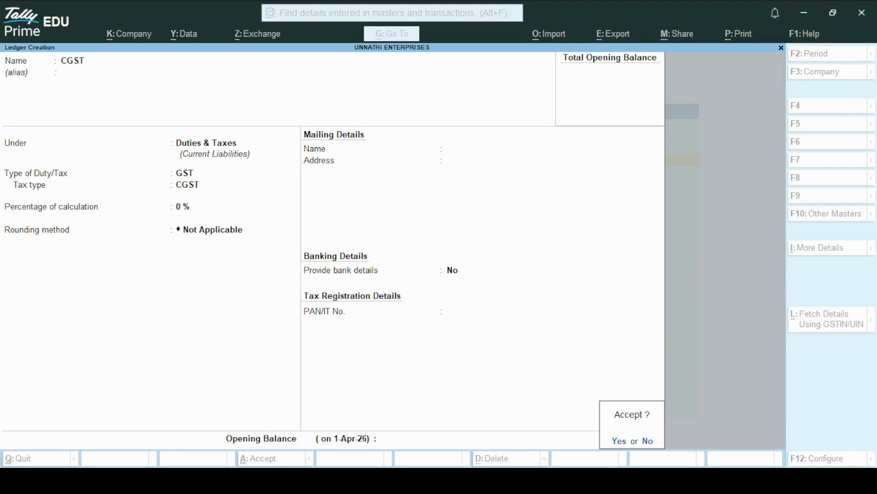
pyautogui.press('Return')
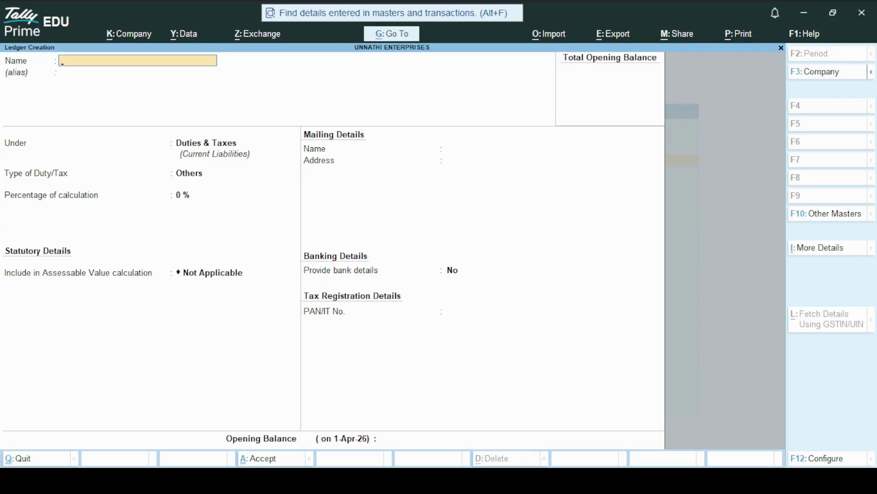
pyautogui.press('Escape')
pyautogui.press('y')
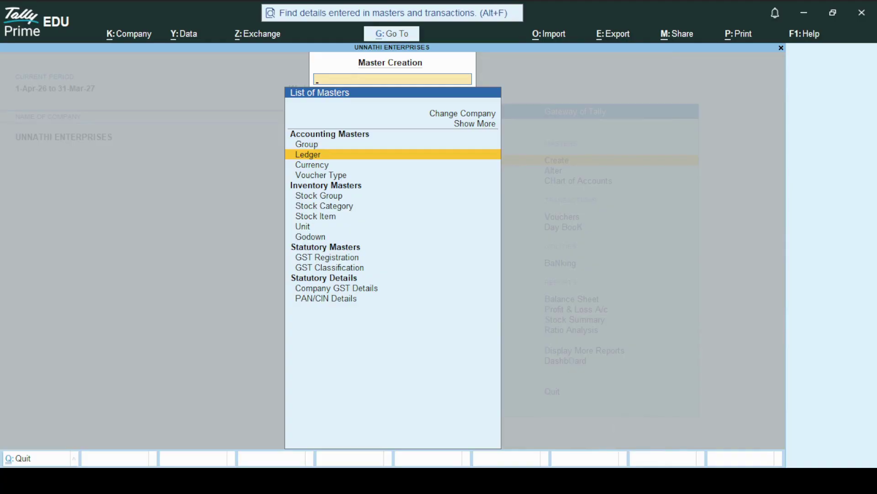
pyautogui.press('Escape')
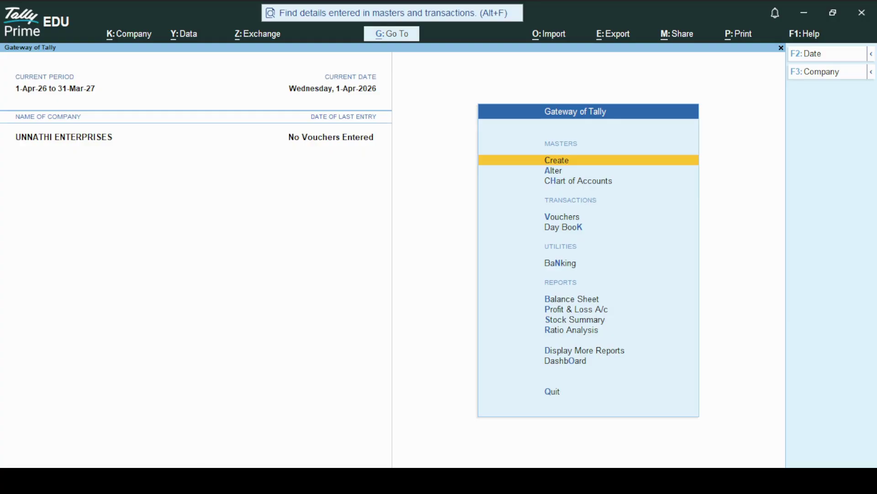
pyautogui.hotkey('alt', 'Tab')
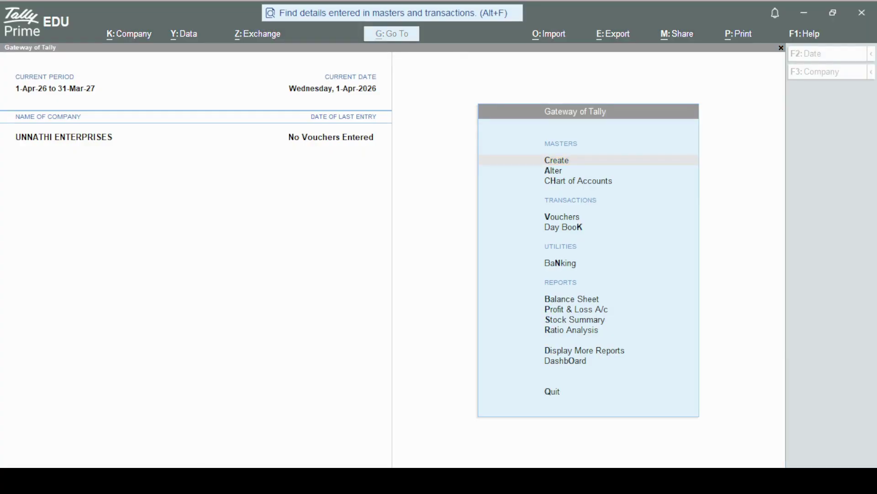
pyautogui.hotkey('alt', 'Tab')
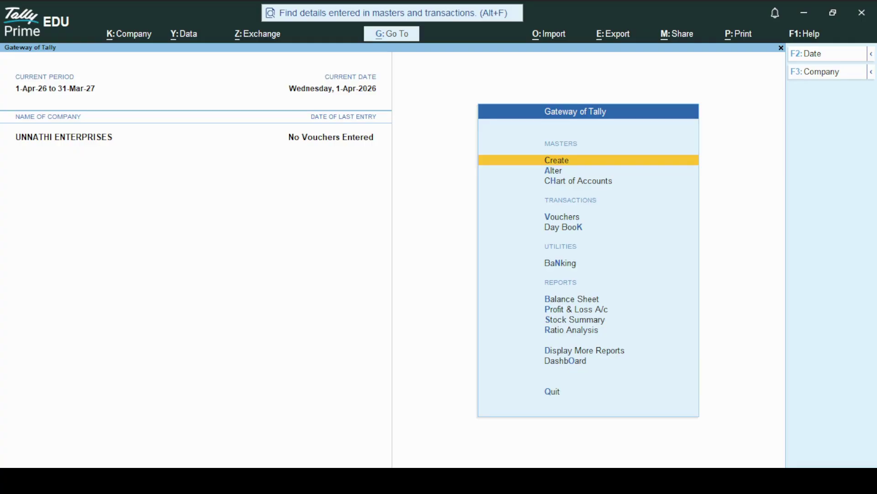
# Step: Review the company's list of ledgers available for alteration, then return to the Gateway of Tally
pyautogui.press('Down')
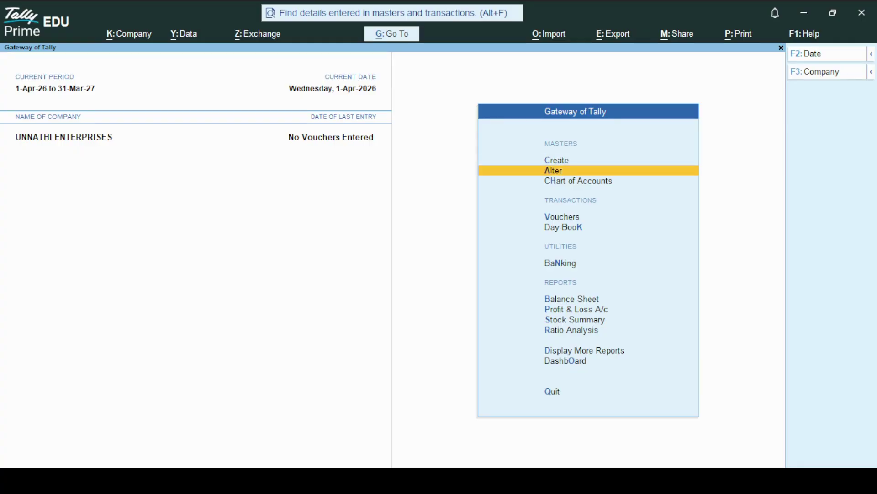
pyautogui.press('Return')
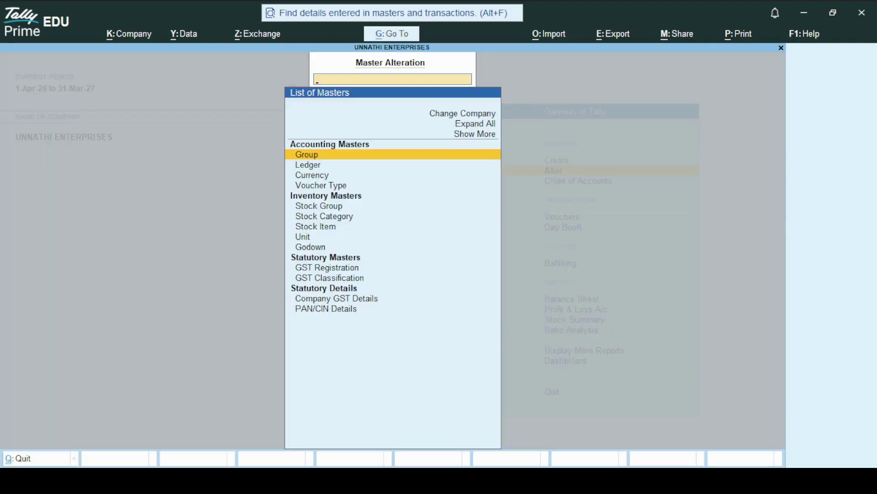
pyautogui.press('Down')
pyautogui.press('Return')
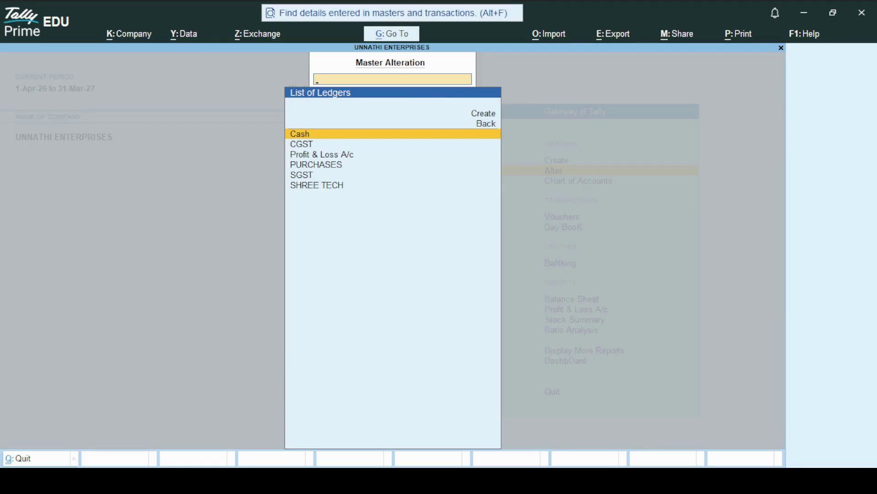
pyautogui.press('Down')
pyautogui.press('Down')
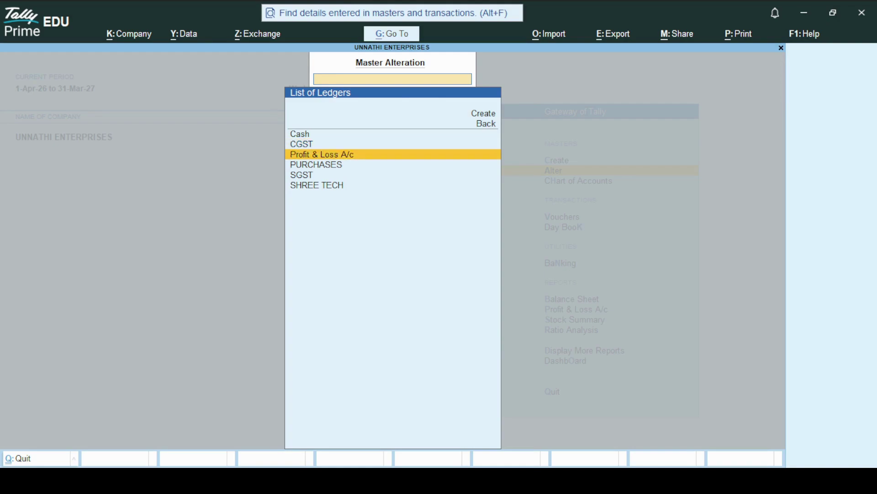
pyautogui.press('Down')
pyautogui.press('Down')
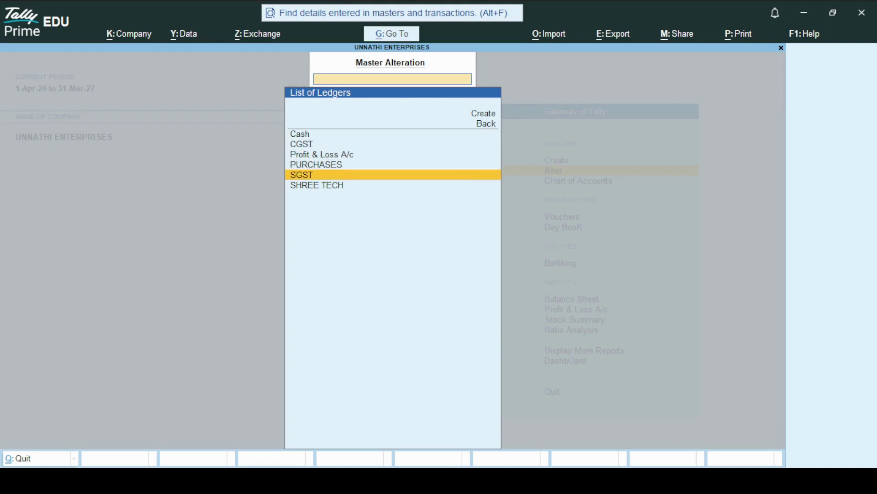
pyautogui.press('Down')
pyautogui.press('Up')
pyautogui.press('Up')
pyautogui.press('Up')
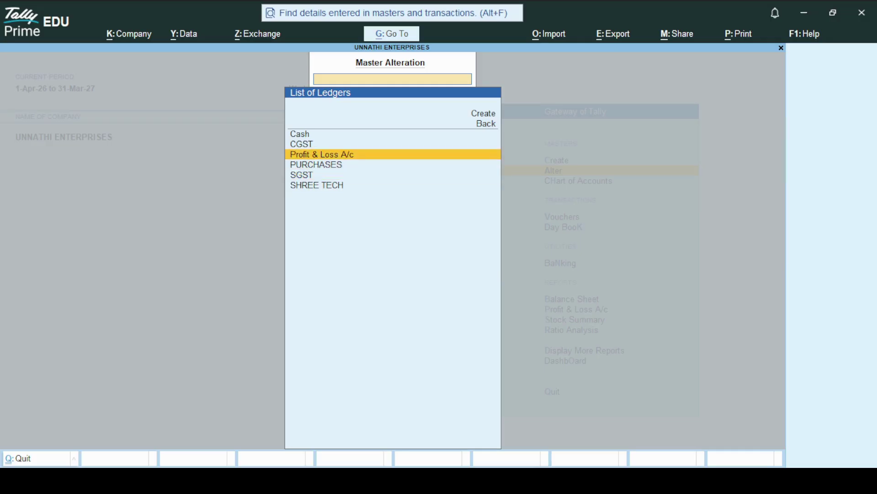
pyautogui.press('Up')
pyautogui.press('Up')
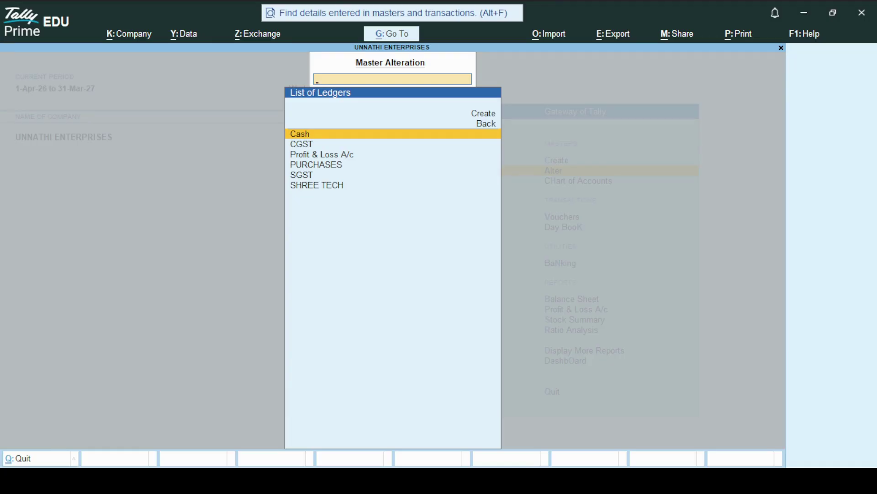
pyautogui.press('Down')
pyautogui.press('Down')
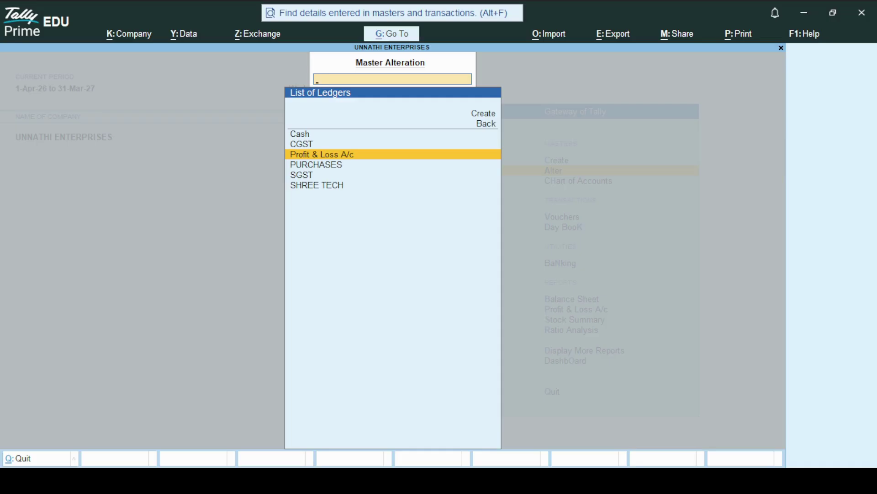
pyautogui.press('Escape')
pyautogui.press('Escape')
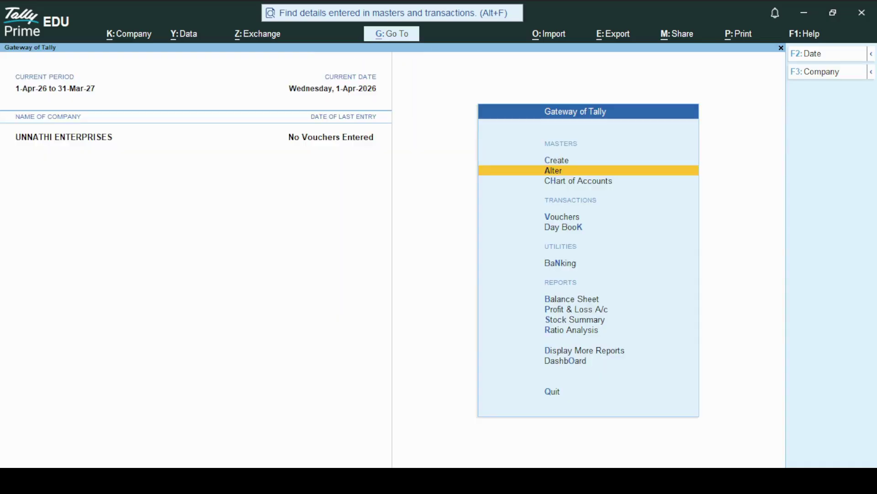
pyautogui.hotkey('alt', 'Tab')
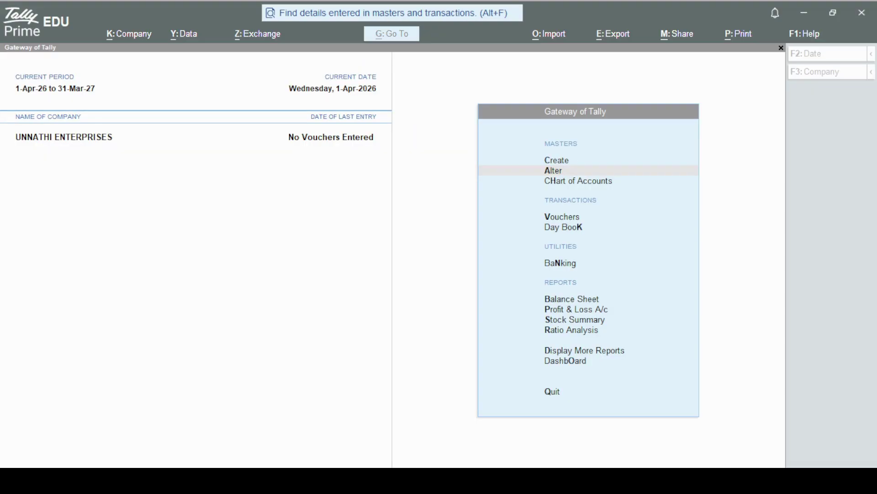
pyautogui.hotkey('alt', 'Tab')
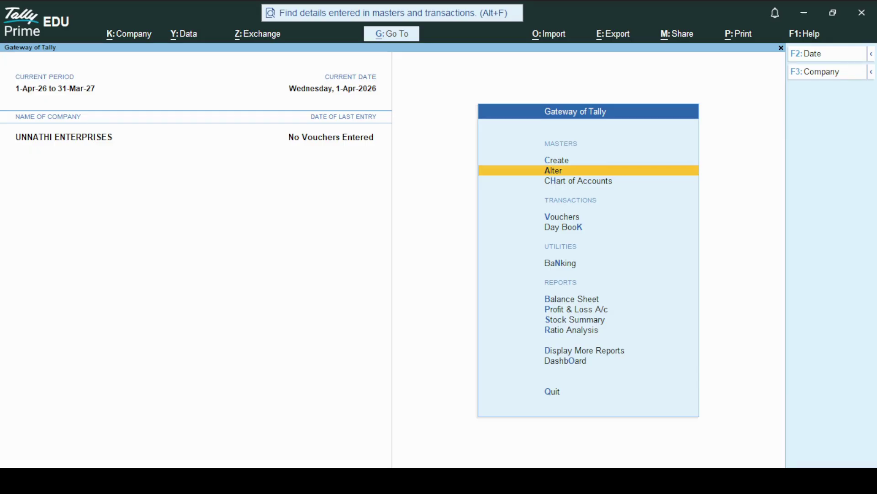
# Step: Start a new Purchase voucher
pyautogui.press('Down')
pyautogui.press('Down')
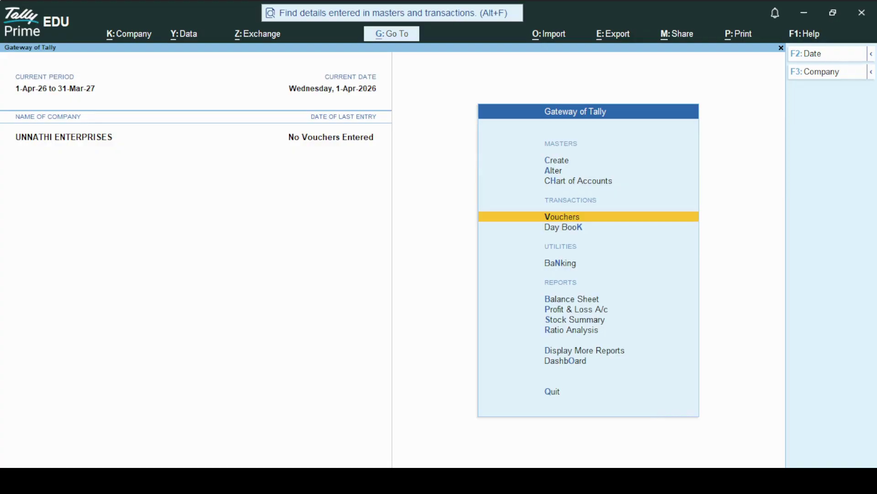
pyautogui.press('Return')
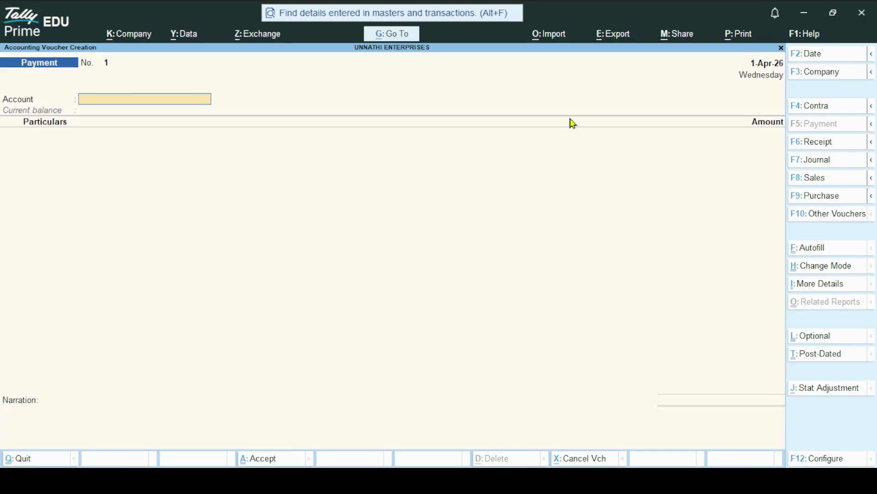
pyautogui.click(815, 196)
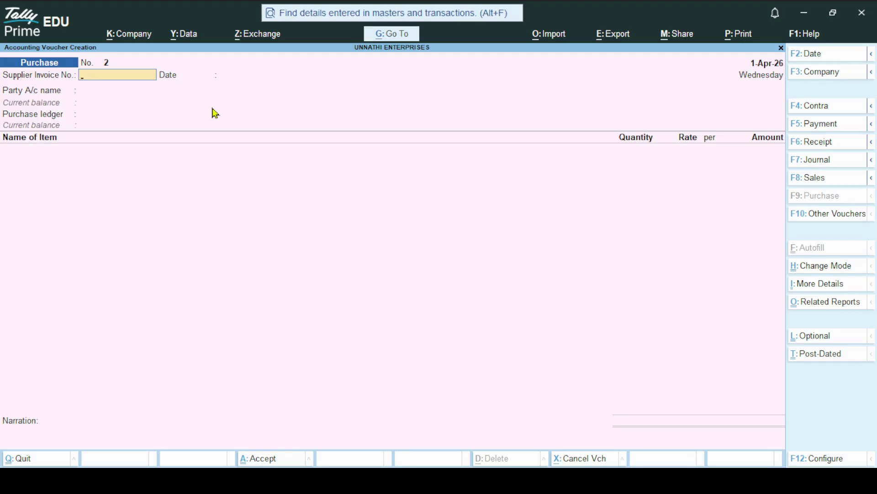
# Step: Enter supplier invoice number 126 dated 1-Apr-26 and choose SHREE TECH as the party account
pyautogui.write('126')
pyautogui.press('Return')
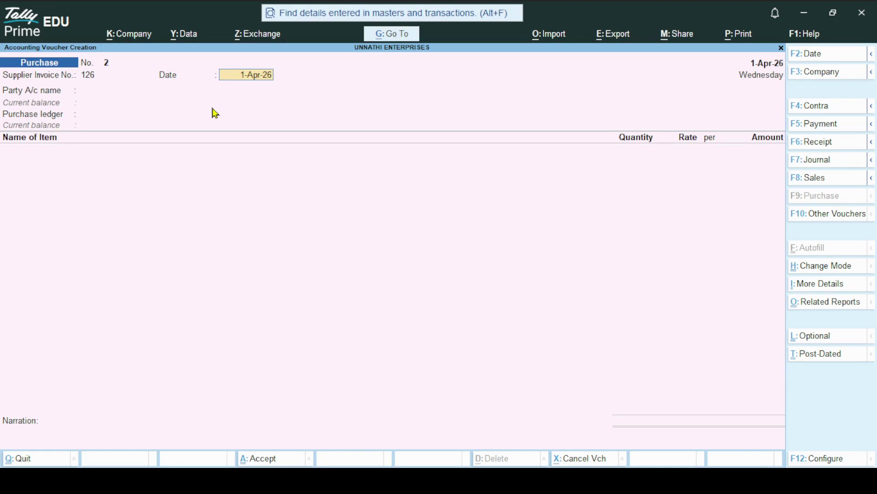
pyautogui.press('Return')
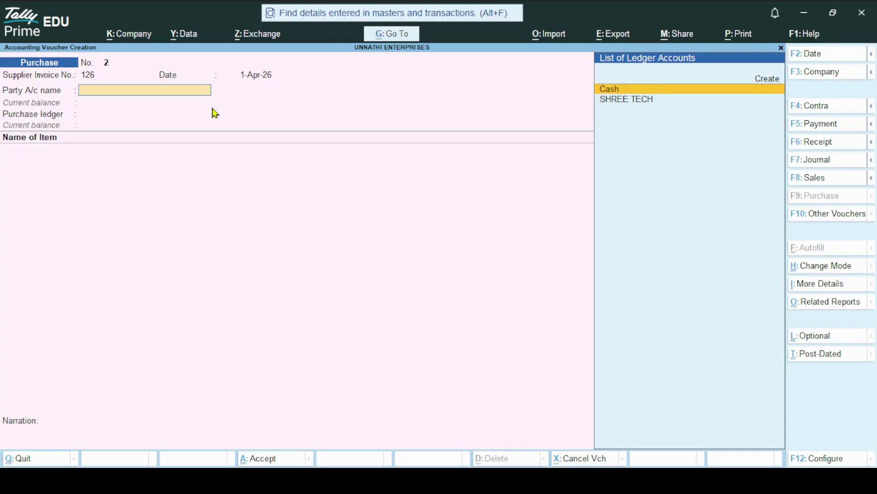
pyautogui.press('Down')
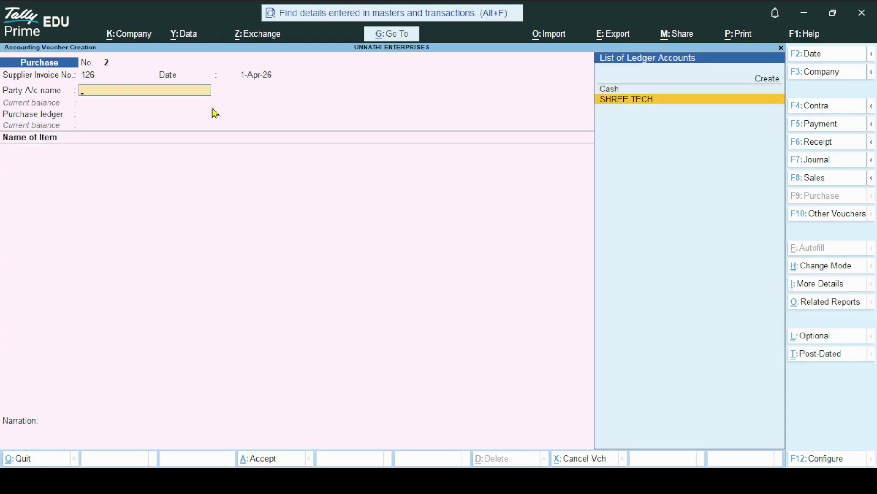
pyautogui.press('Return')
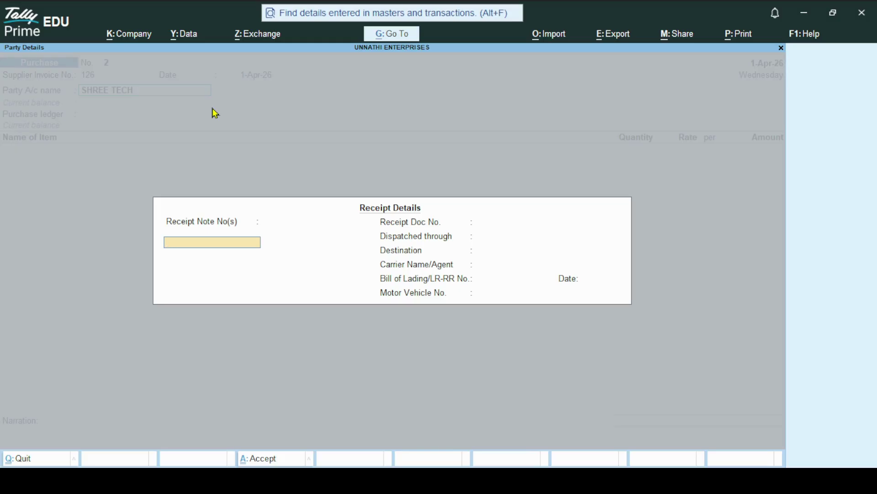
# Step: Leave all receipt details of the purchase blank, including the receipt note, dispatch, carrier and vehicle fields
pyautogui.press('Return')
pyautogui.press('Return')
pyautogui.press('Return')
pyautogui.press('Return')
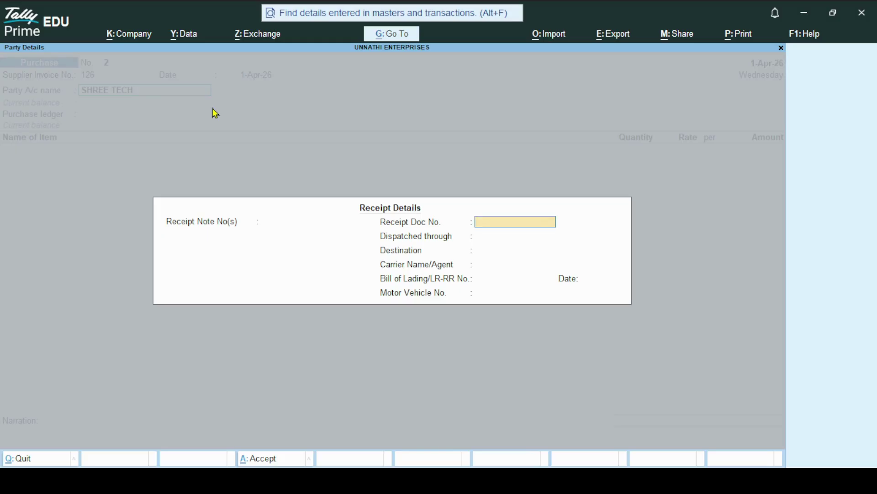
pyautogui.press('Return')
pyautogui.press('Return')
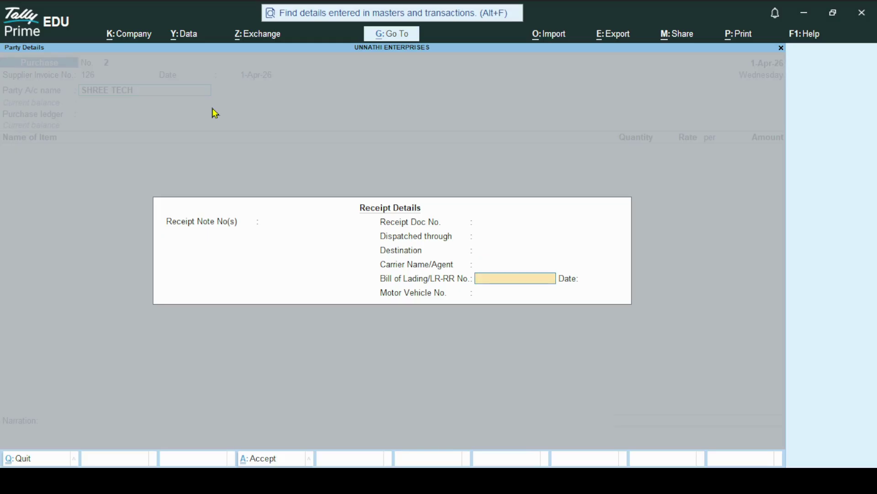
pyautogui.press('Return')
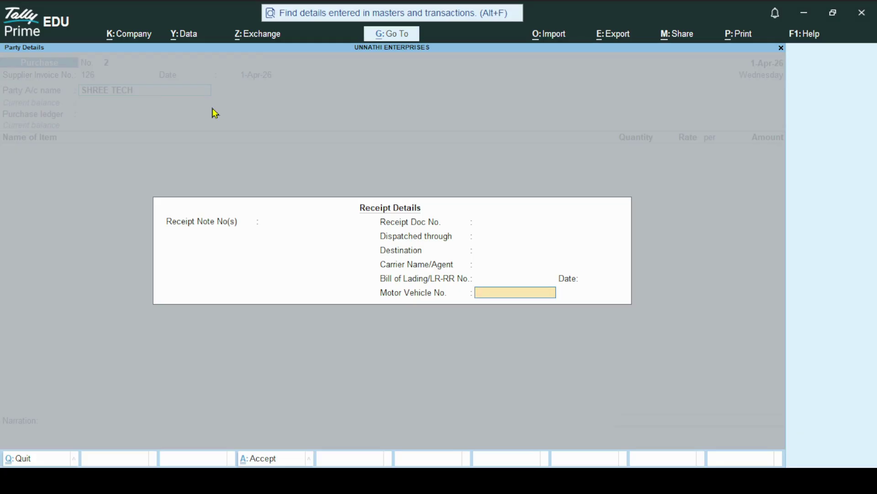
pyautogui.press('Return')
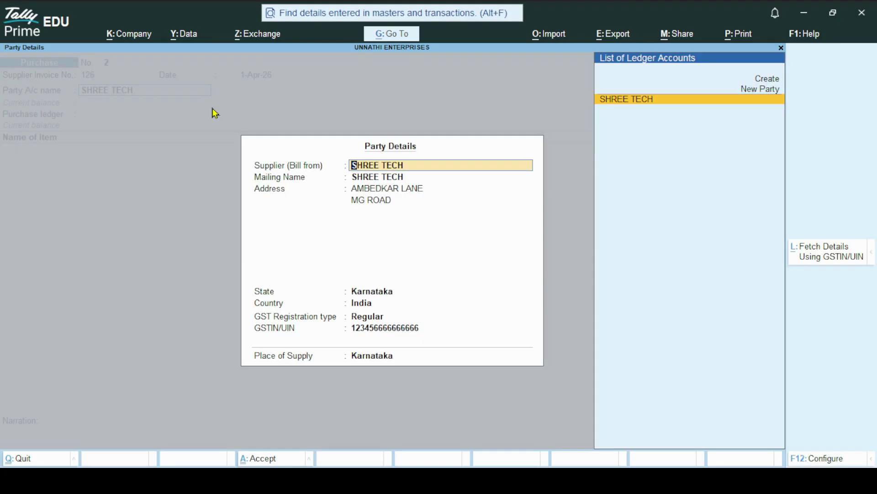
# Step: Accept SHREE TECH's party details with Karnataka as the place of supply, and choose PURCHASES as the purchase ledger
pyautogui.press('Return')
pyautogui.press('Return')
pyautogui.press('Return')
pyautogui.press('Return')
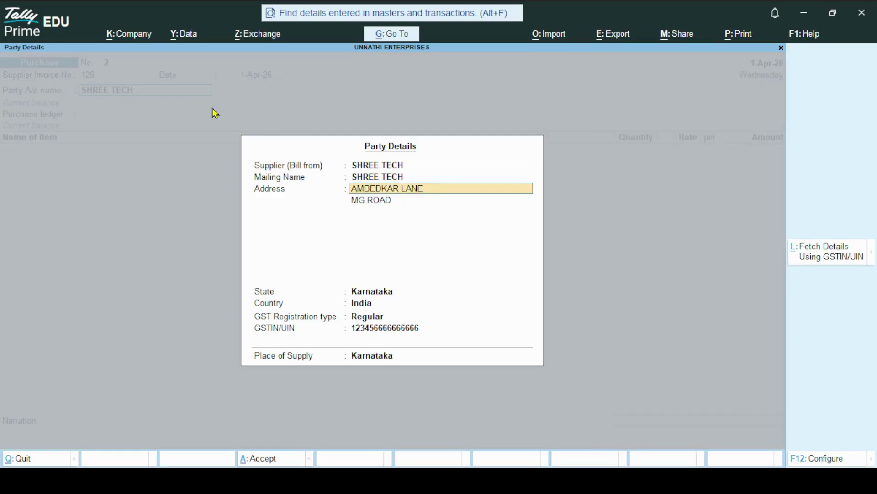
pyautogui.press('Return')
pyautogui.press('Return')
pyautogui.press('Return')
pyautogui.press('Return')
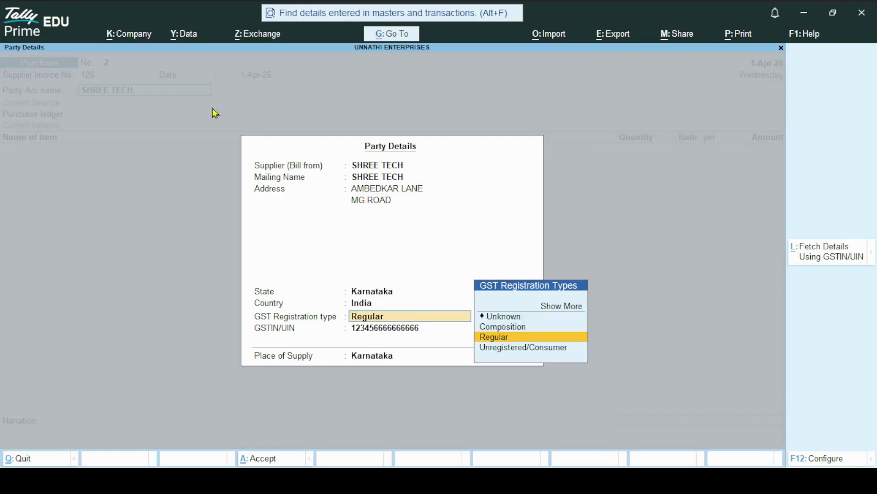
pyautogui.press('Return')
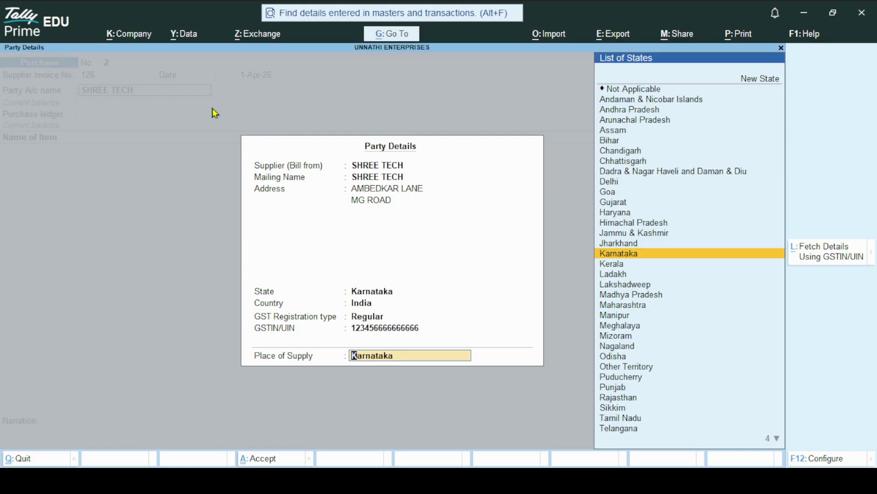
pyautogui.press('Return')
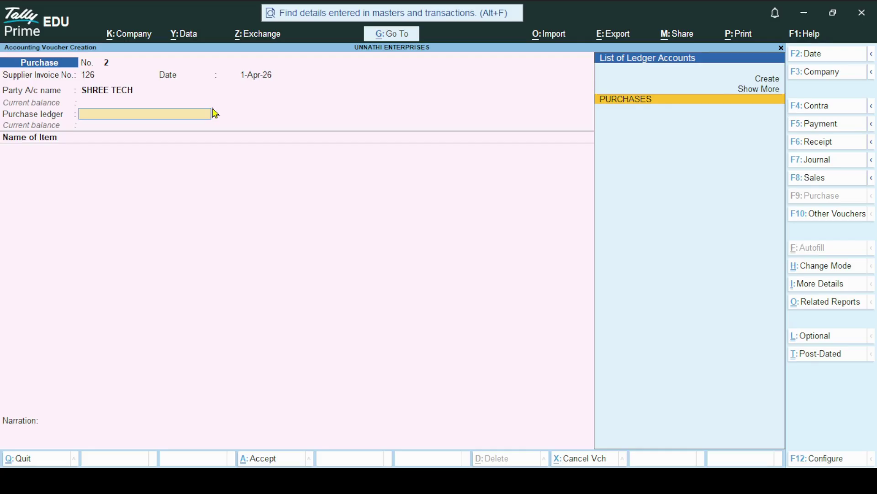
pyautogui.press('Return')
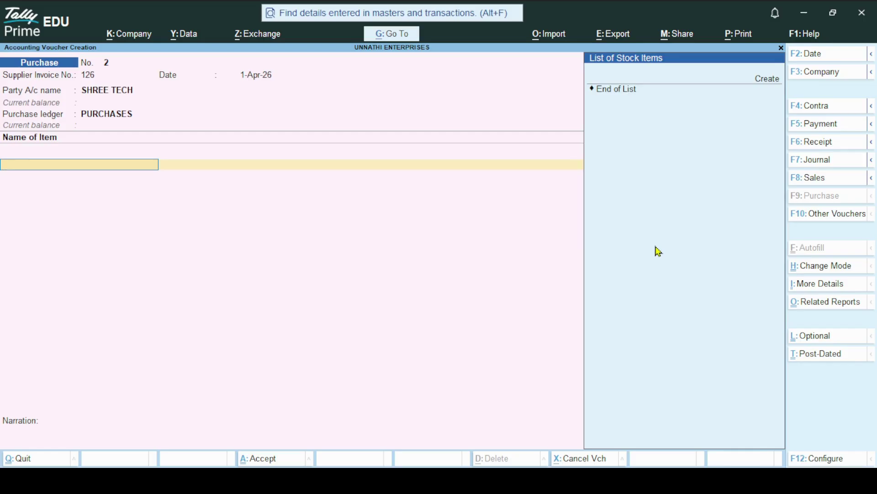
# Step: Start a new stock item named KEYBOARD from the voucher's item line, without an alias and under Primary
pyautogui.click(762, 82)
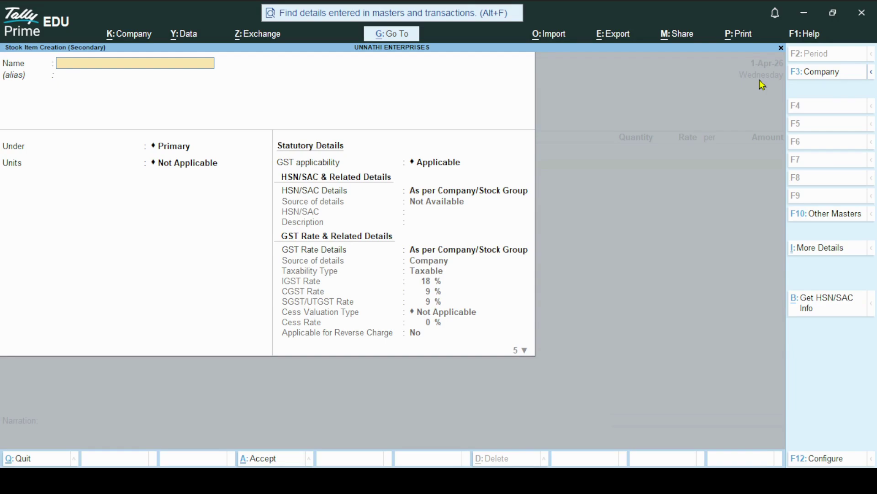
pyautogui.write('KEYBOARD')
pyautogui.press('Return')
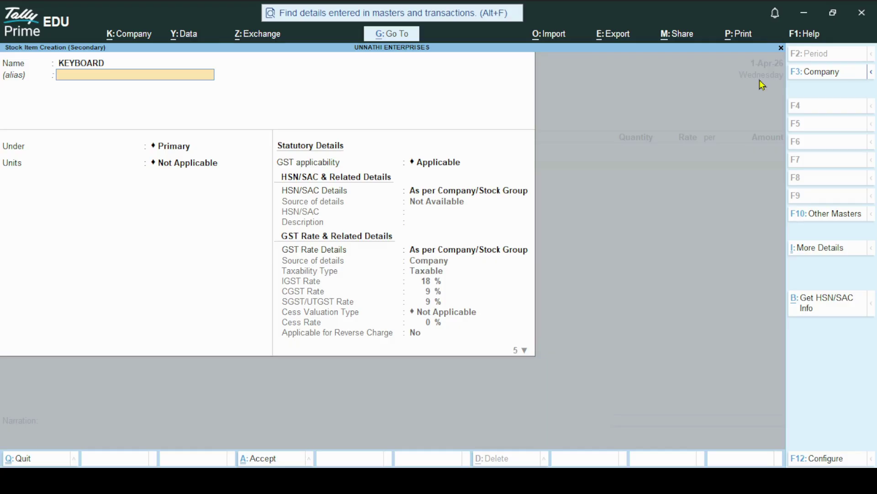
pyautogui.press('Return')
pyautogui.press('Return')
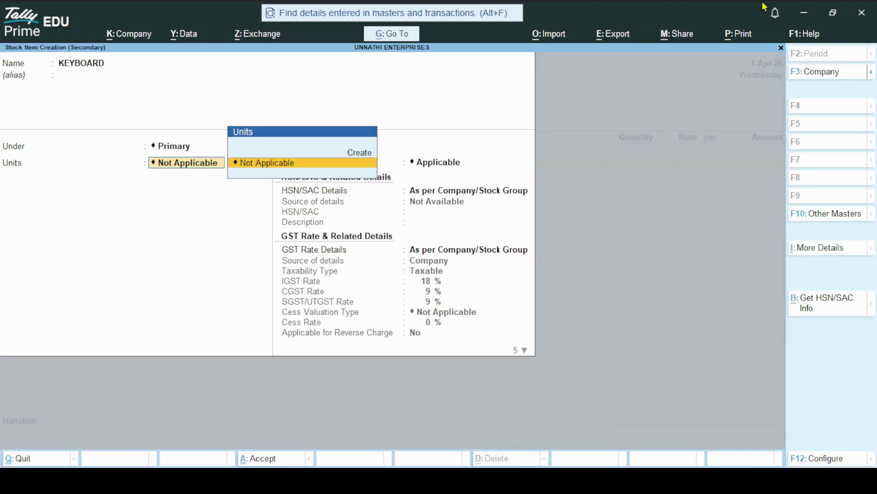
# Step: Create a simple unit for the stock item with the symbol NOs and the formal name NUMBER
pyautogui.click(360, 153)
pyautogui.write('N')
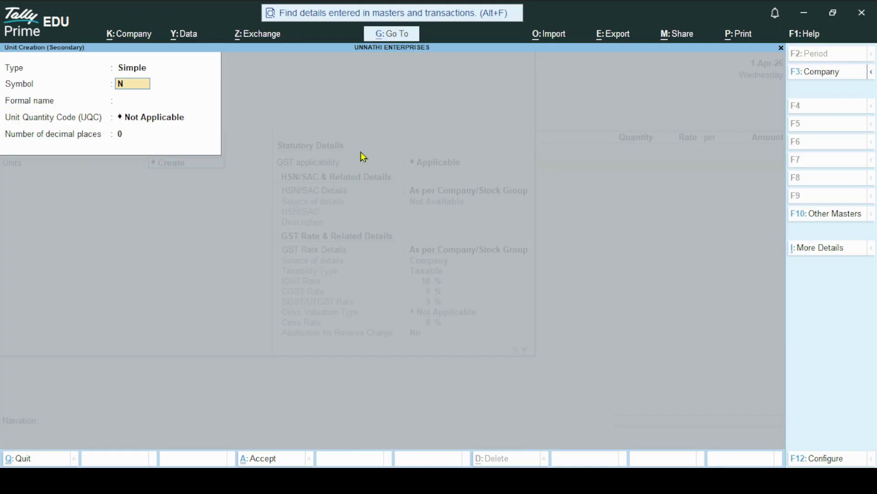
pyautogui.write('Os')
pyautogui.press('Return')
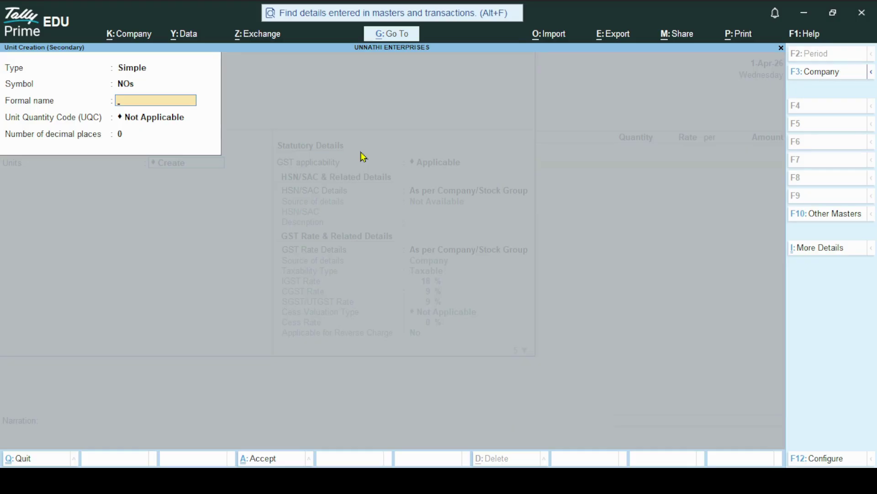
pyautogui.write('NUMBER')
pyautogui.press('Return')
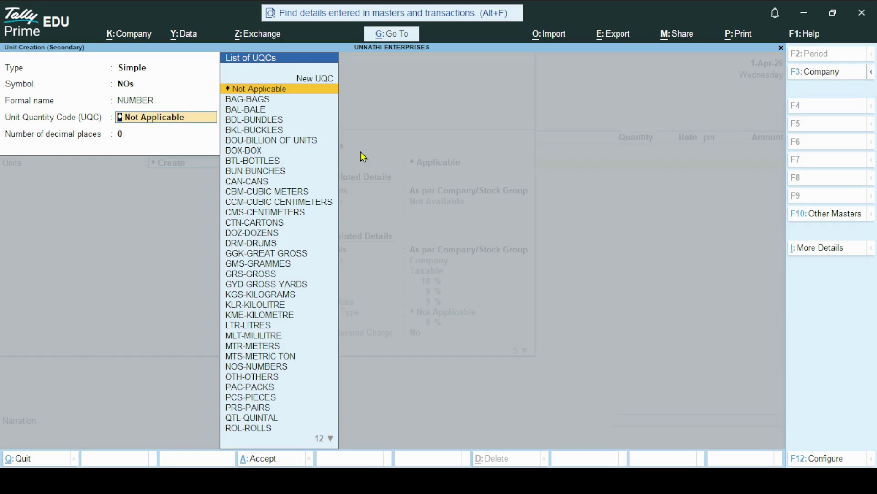
# Step: Keep the unit quantity code as Not Applicable with 0 decimal places, and save the unit
pyautogui.scroll(-9, 363, 157)
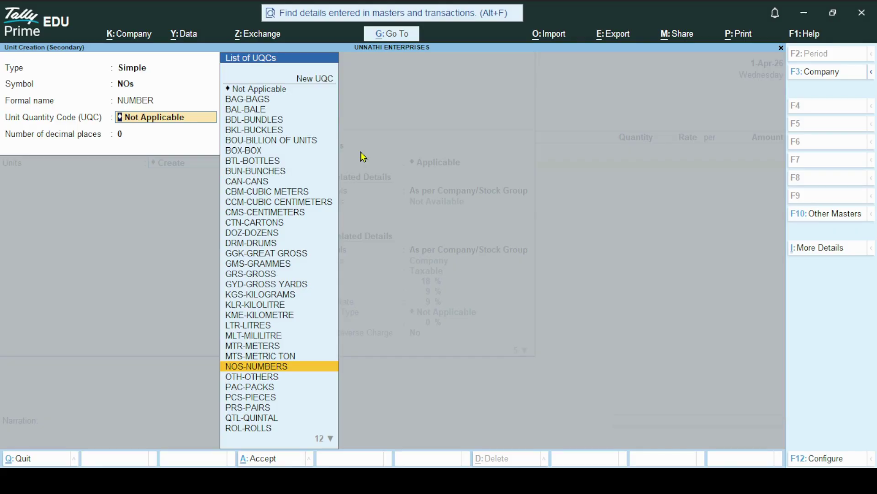
pyautogui.press('Up')
pyautogui.scroll(10, 363, 157)
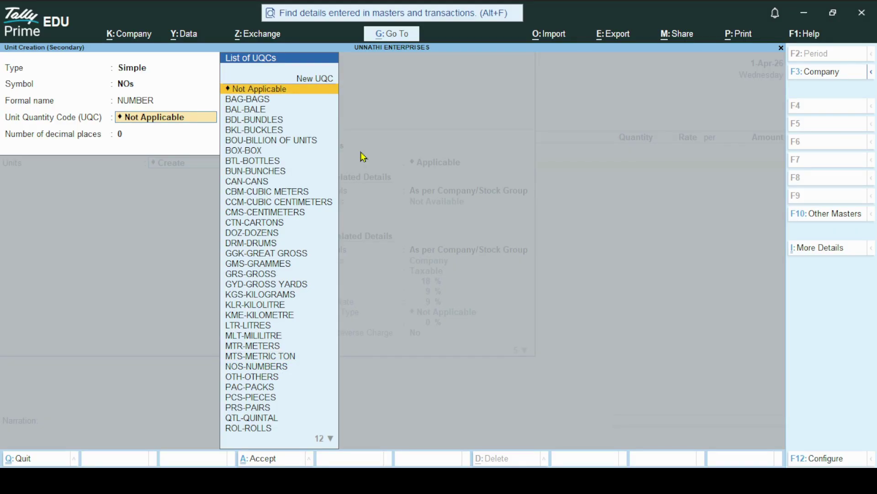
pyautogui.press('Up')
pyautogui.press('Return')
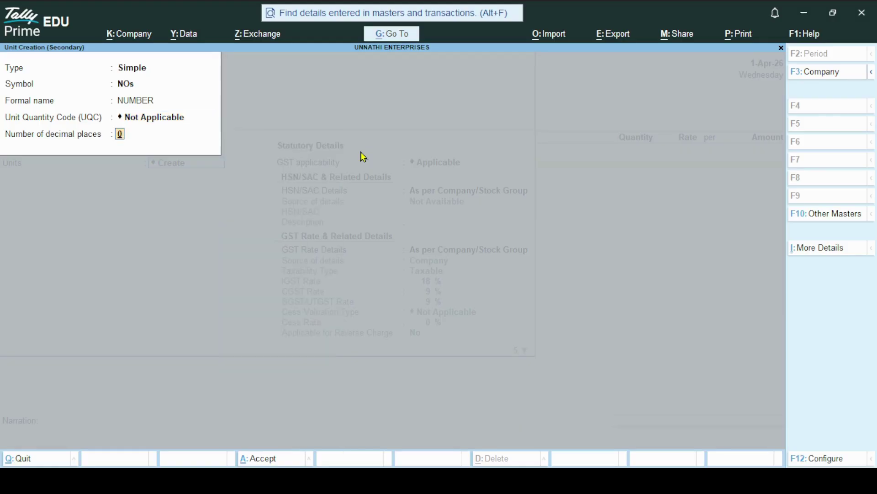
pyautogui.press('Return')
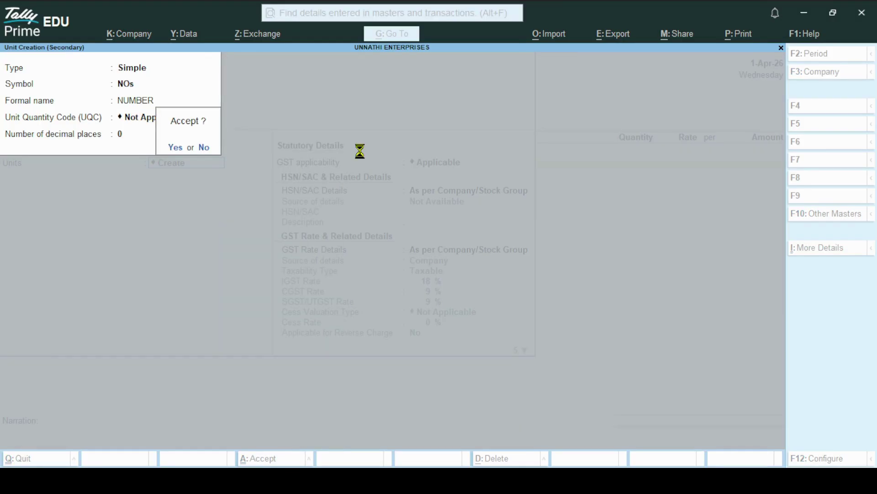
pyautogui.press('Return')
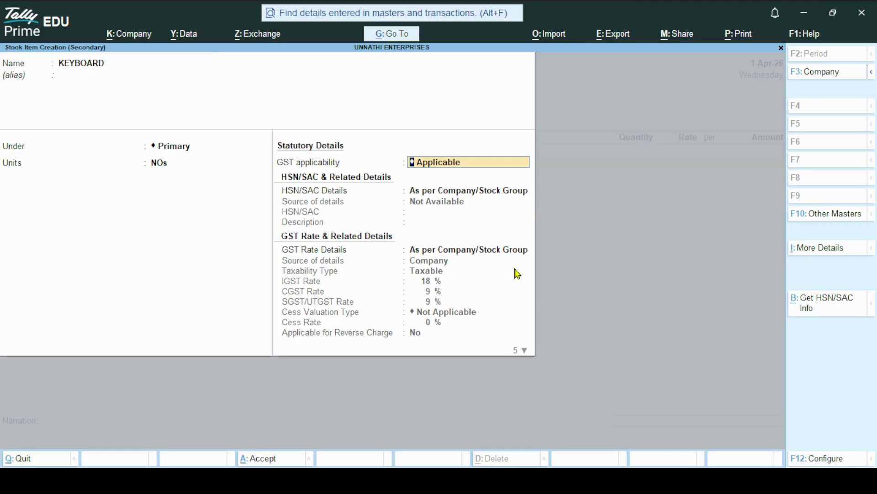
# Step: Keep GST applicable for KEYBOARD and specify HSN/SAC code 12345678 directly on the item, without a description
pyautogui.press('Return')
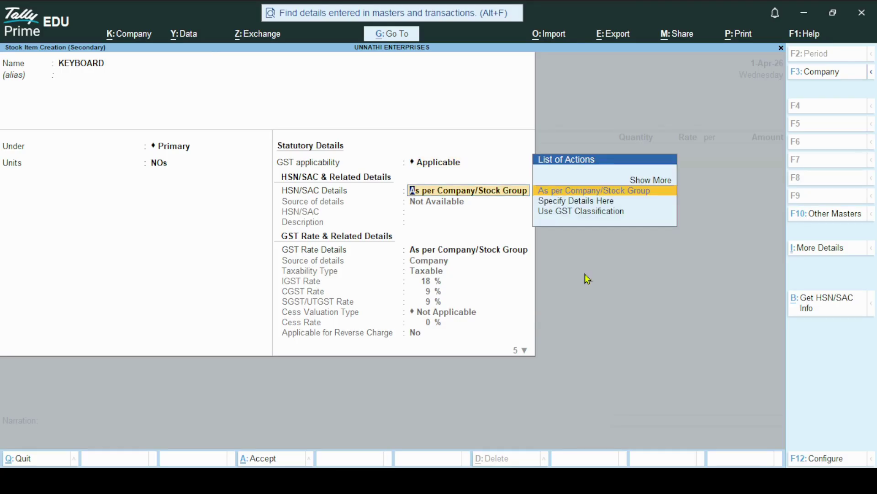
pyautogui.press('Down')
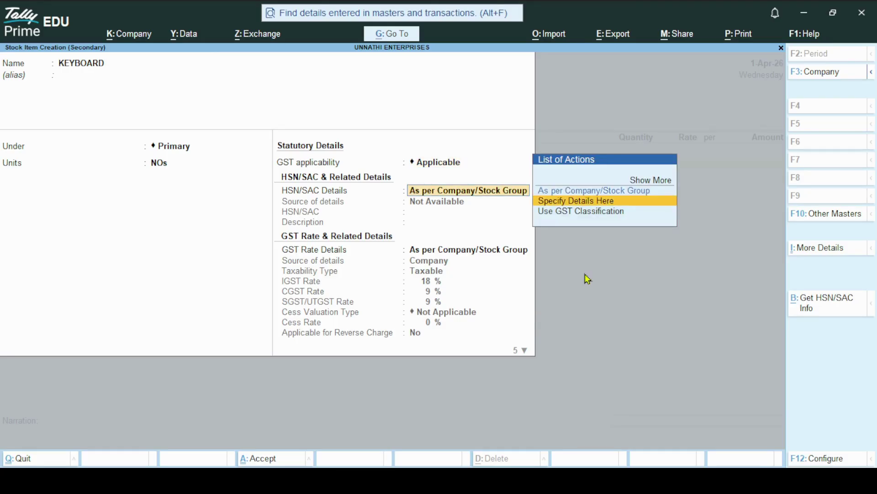
pyautogui.press('Return')
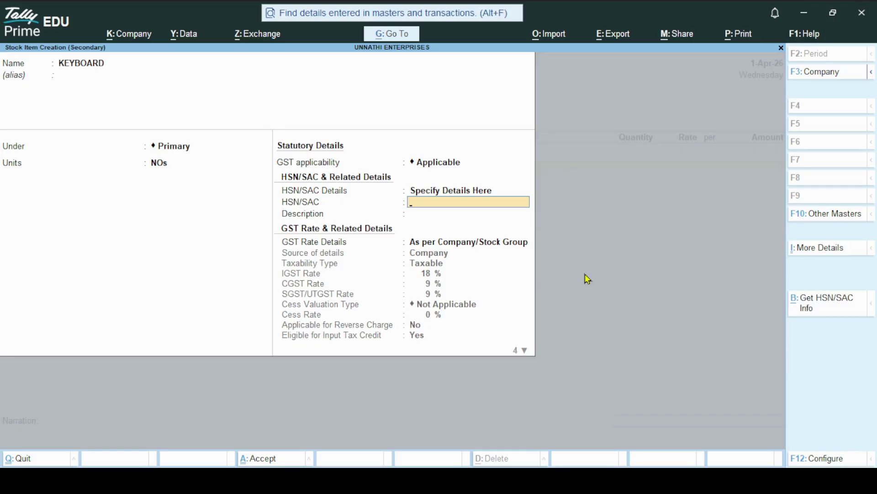
pyautogui.write('12345678')
pyautogui.press('Return')
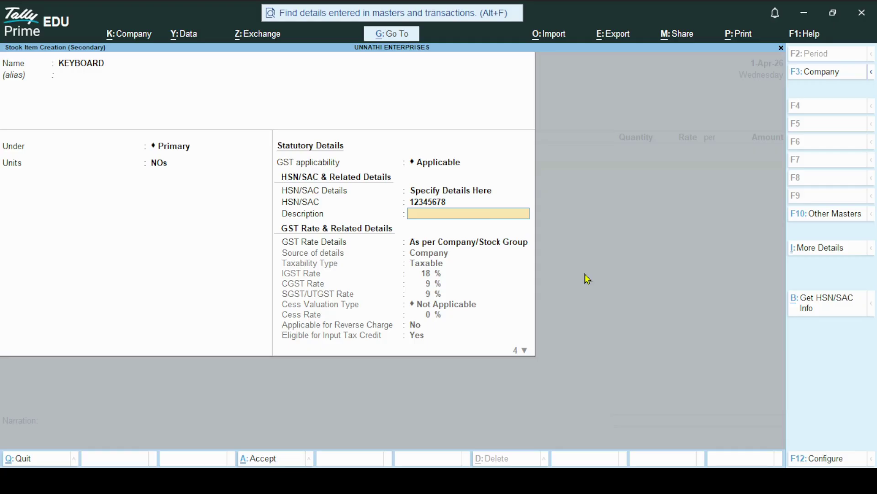
pyautogui.press('Return')
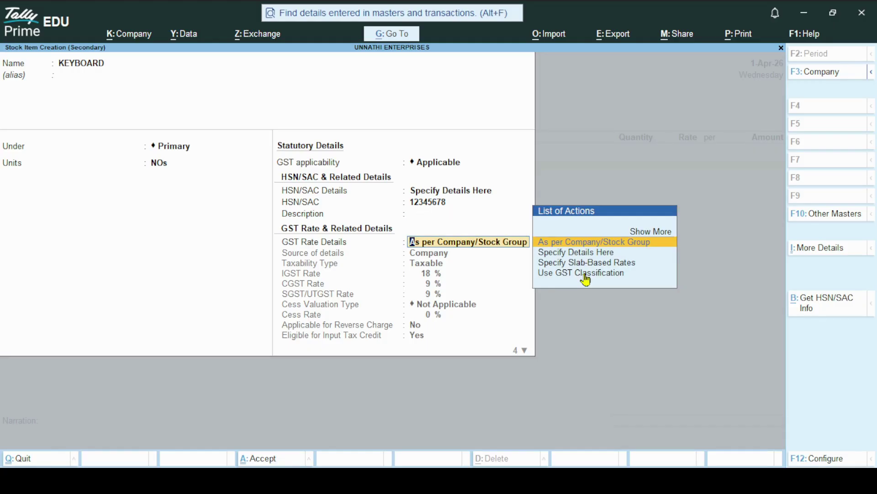
# Step: Specify KEYBOARD's own GST rate details as Taxable with 18% IGST, 9% CGST, 9% SGST and no cess valuation
pyautogui.press('Down')
pyautogui.press('Return')
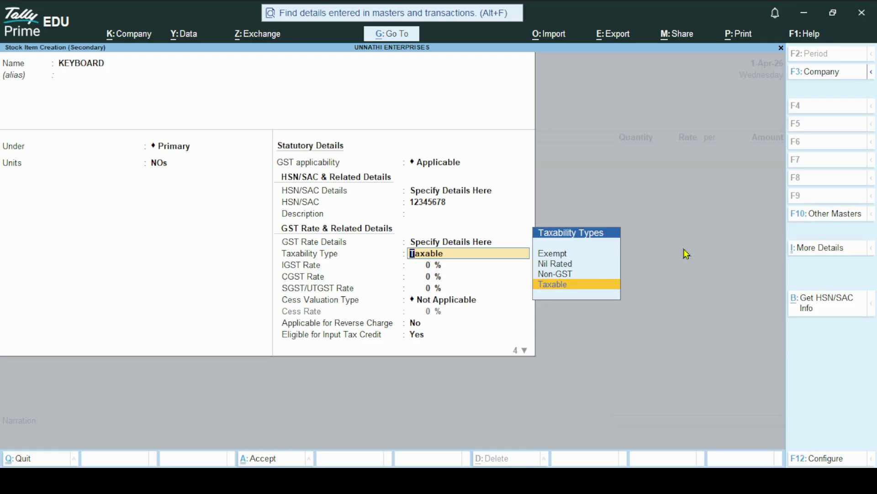
pyautogui.press('Return')
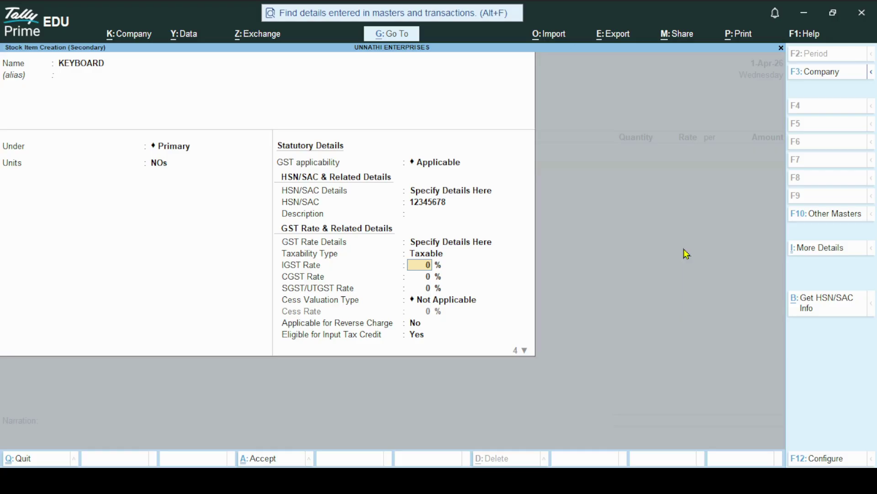
pyautogui.write('18')
pyautogui.press('Return')
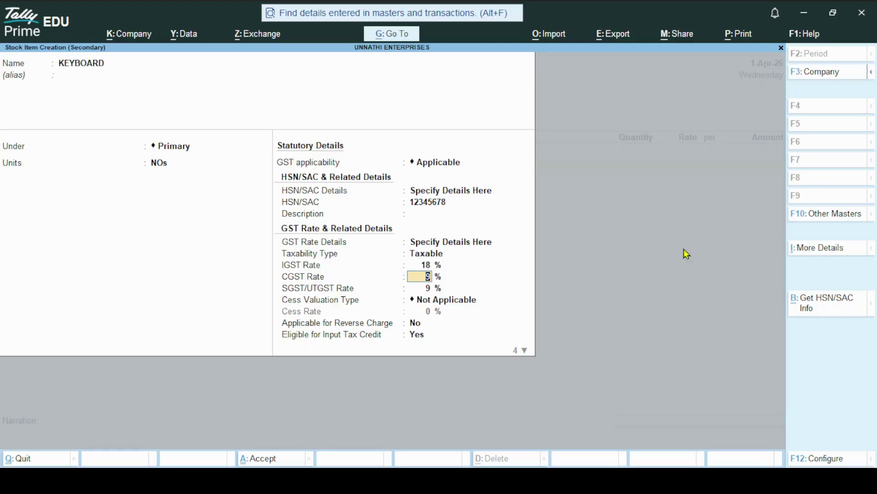
pyautogui.press('Return')
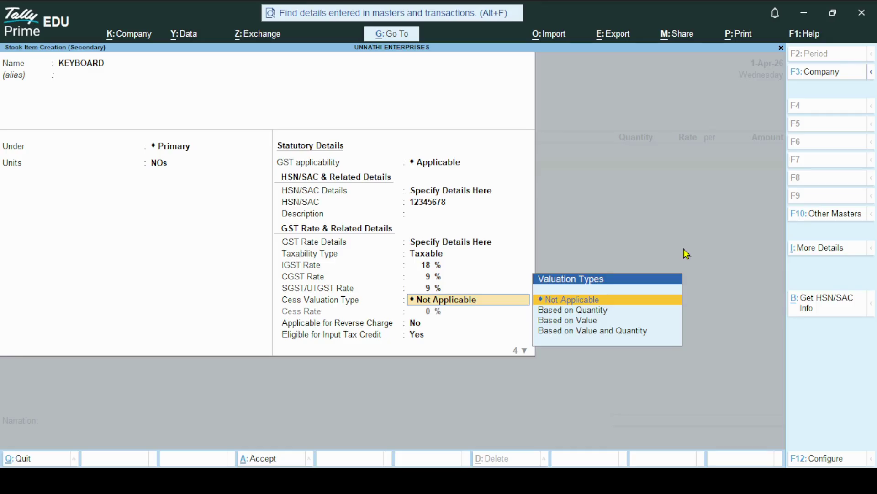
pyautogui.press('Return')
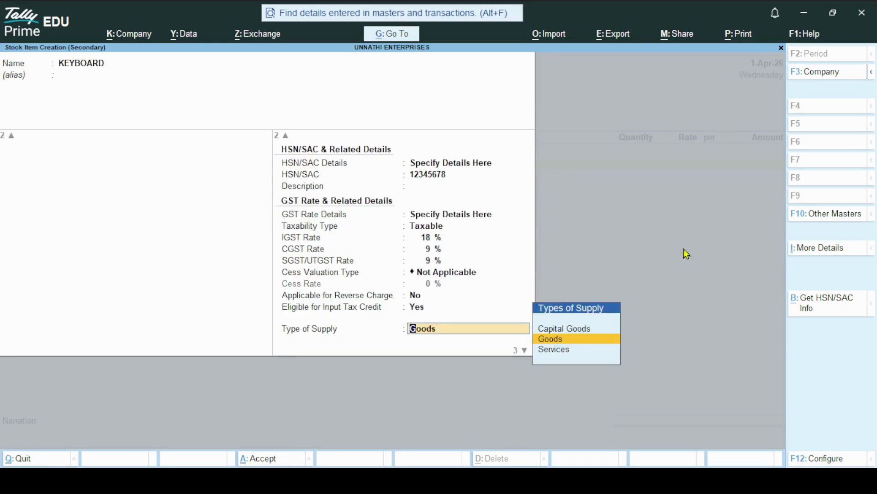
# Step: Set the type of supply to Goods, not inclusive of duties and taxes, with a duty rate of 0, and save the stock item
pyautogui.press('Return')
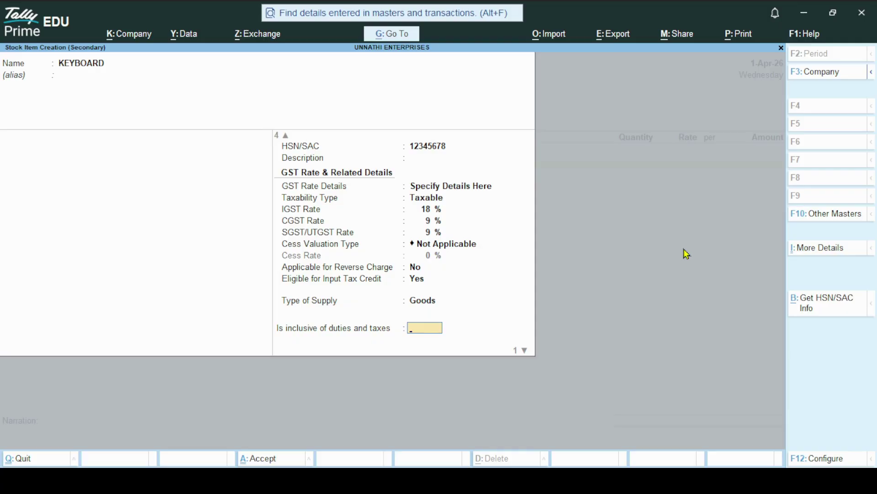
pyautogui.press('Return')
pyautogui.press('Return')
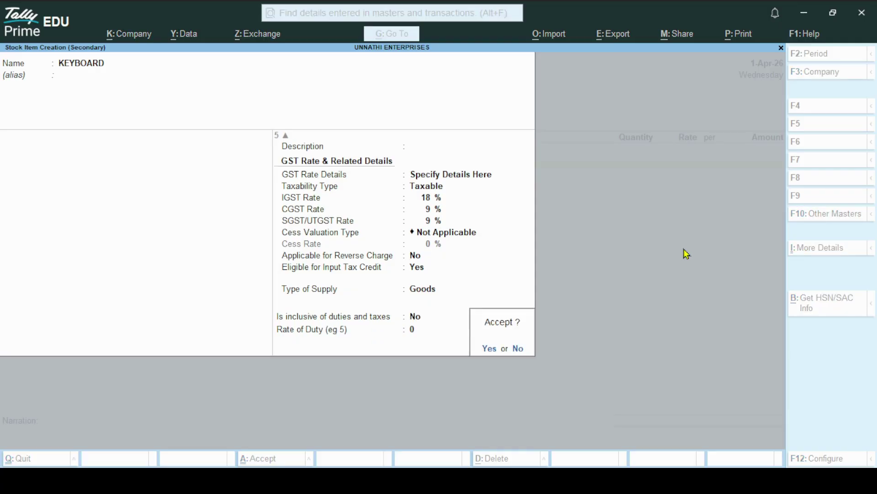
pyautogui.press('Return')
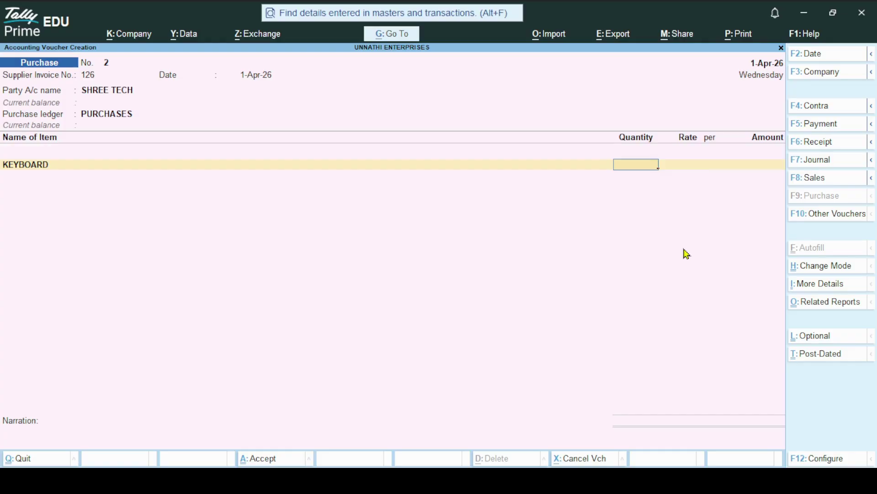
# Step: Enter a quantity of 45 NOs at a rate of 725 for KEYBOARD in the purchase voucher
pyautogui.write('45')
pyautogui.press('Return')
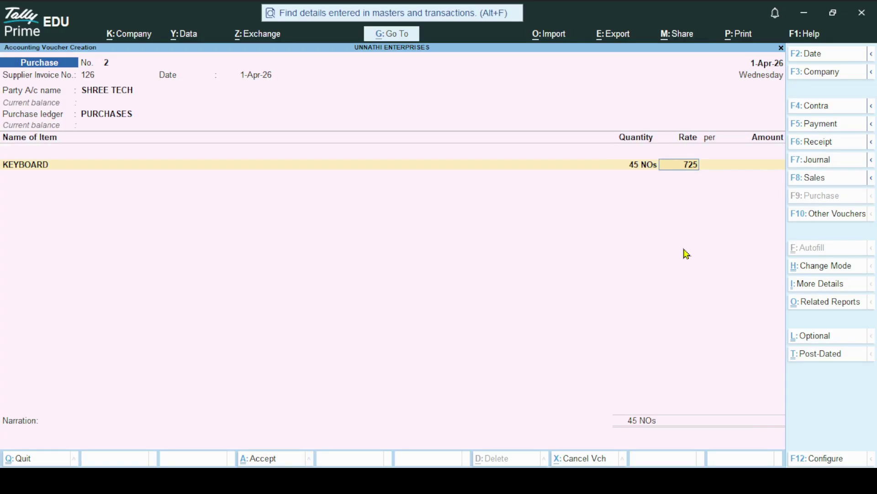
pyautogui.press('Return')
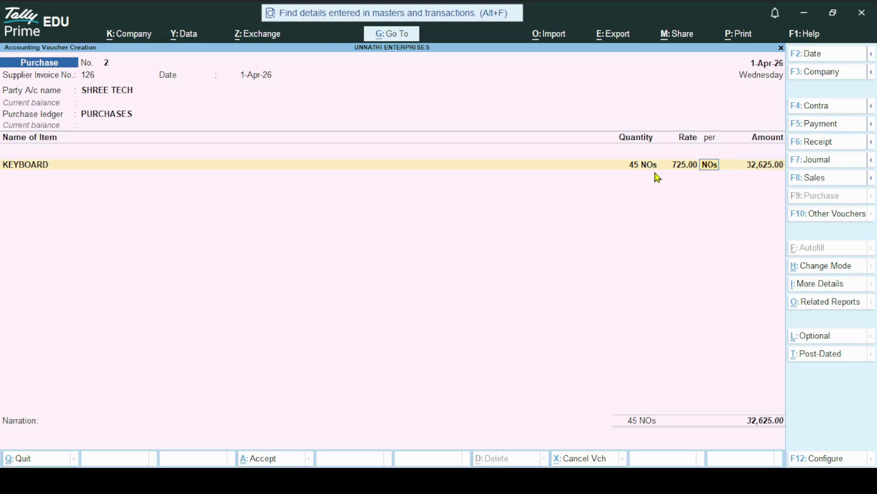
# Step: Accept the KEYBOARD line amount, keeping its GST rate and HSN/SAC details as per Masters/Company
pyautogui.press('Return')
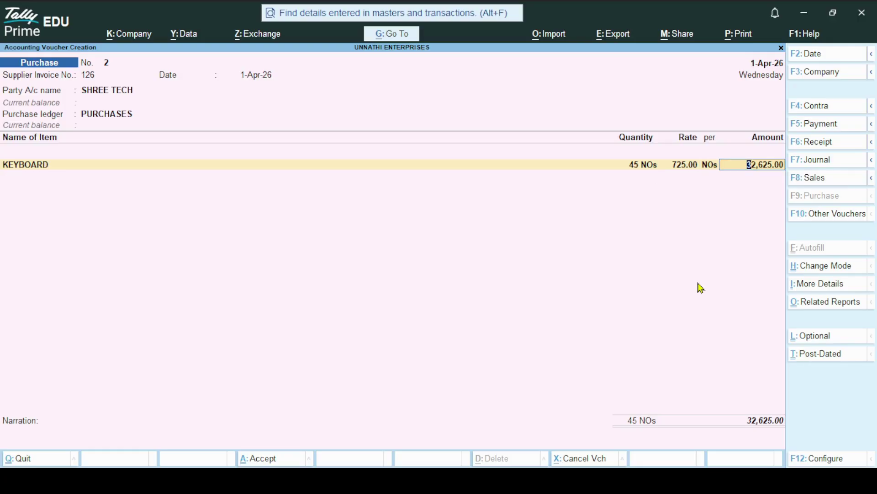
pyautogui.press('Return')
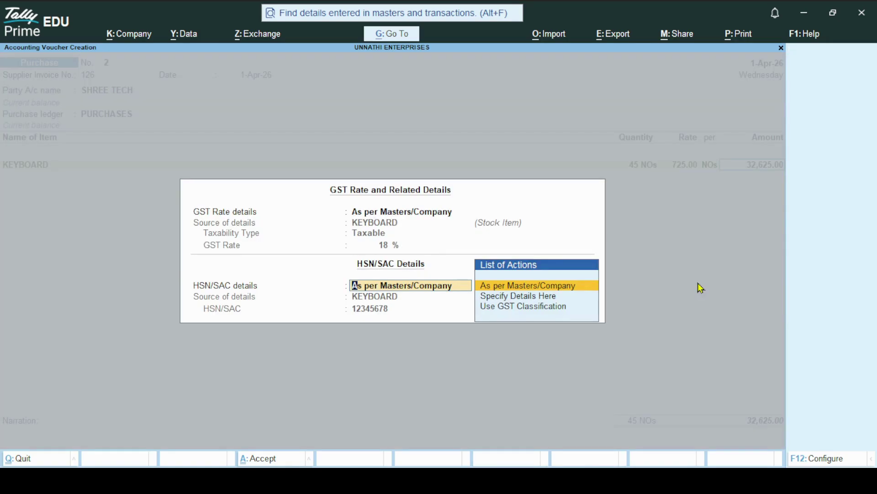
pyautogui.press('Return')
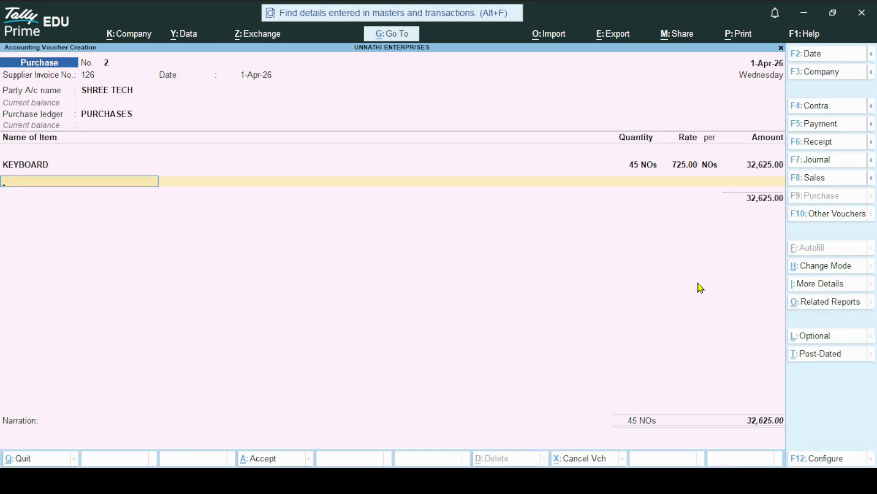
pyautogui.hotkey('alt', 'Tab')
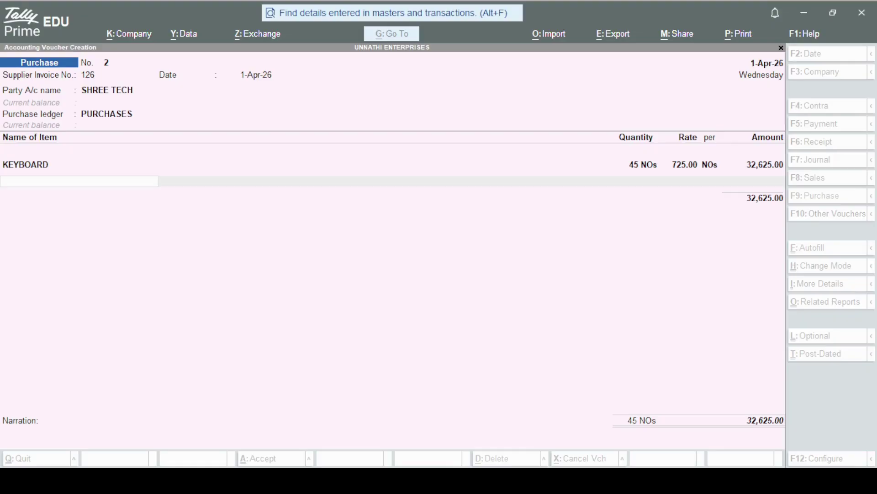
pyautogui.hotkey('alt', 'Tab')
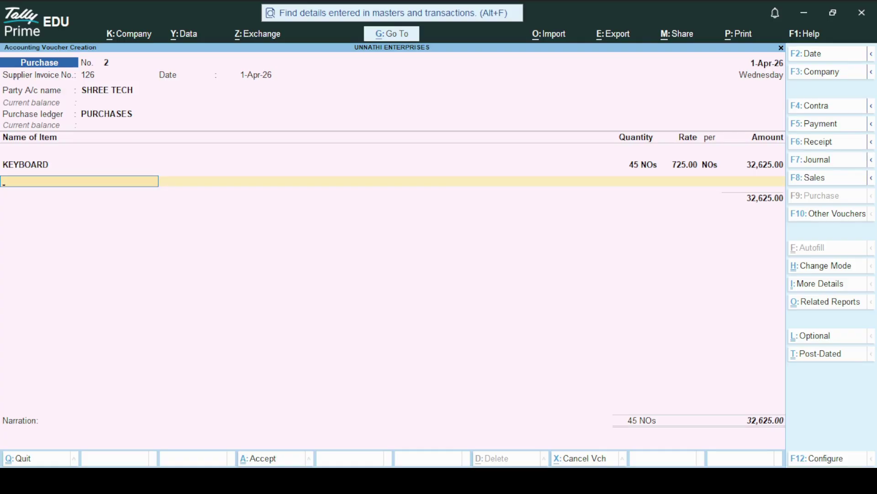
# Step: Create a new stock item MOUSE for the second voucher line, under Primary with NOs as its unit and no alias
pyautogui.press('space')
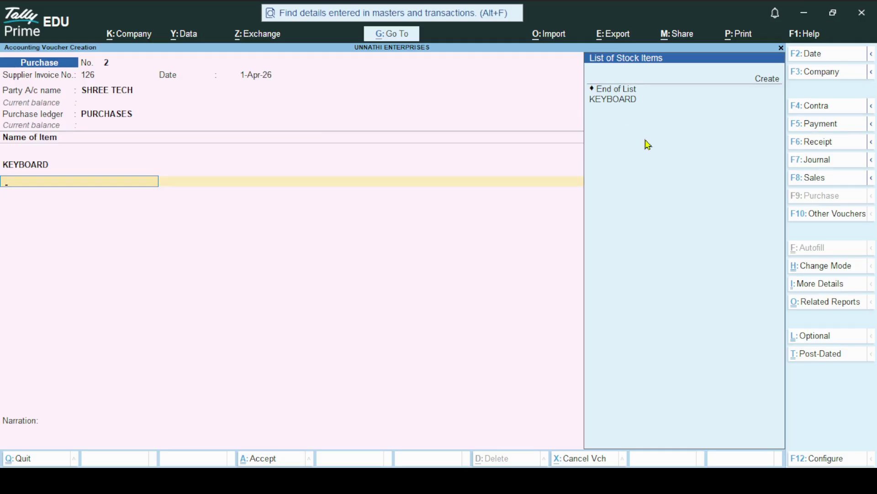
pyautogui.click(764, 85)
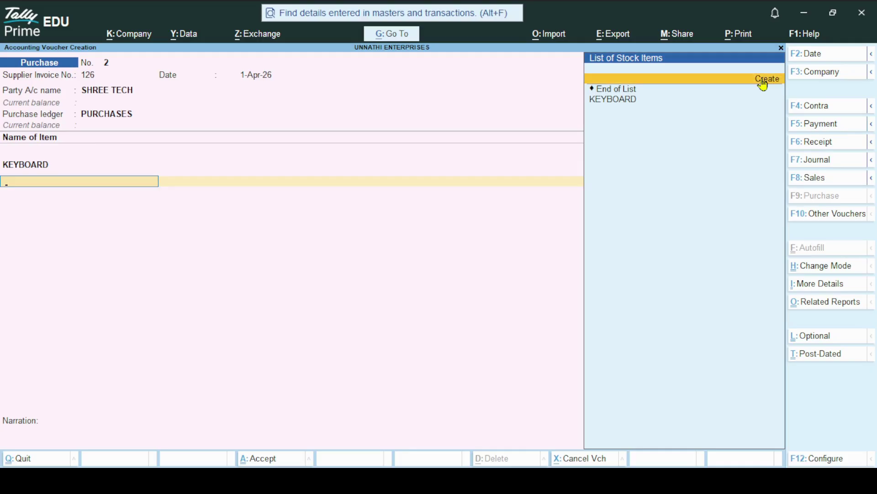
pyautogui.click(764, 84)
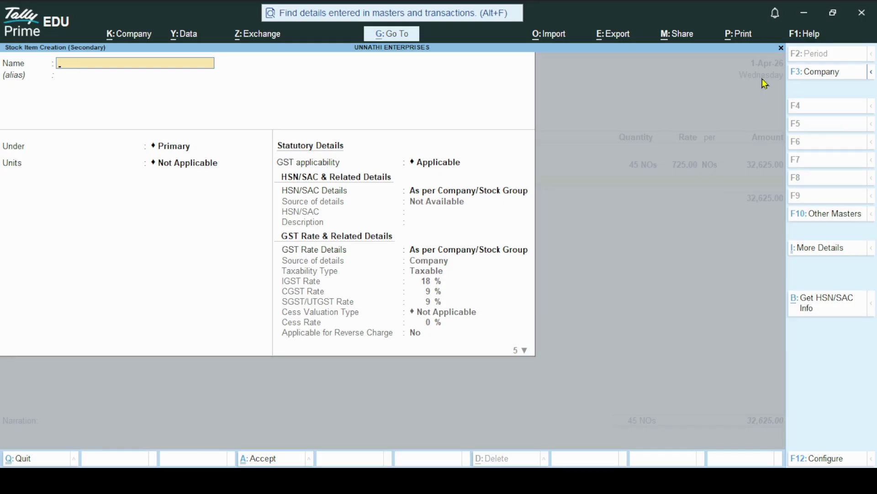
pyautogui.write('MOUSE')
pyautogui.press('Return')
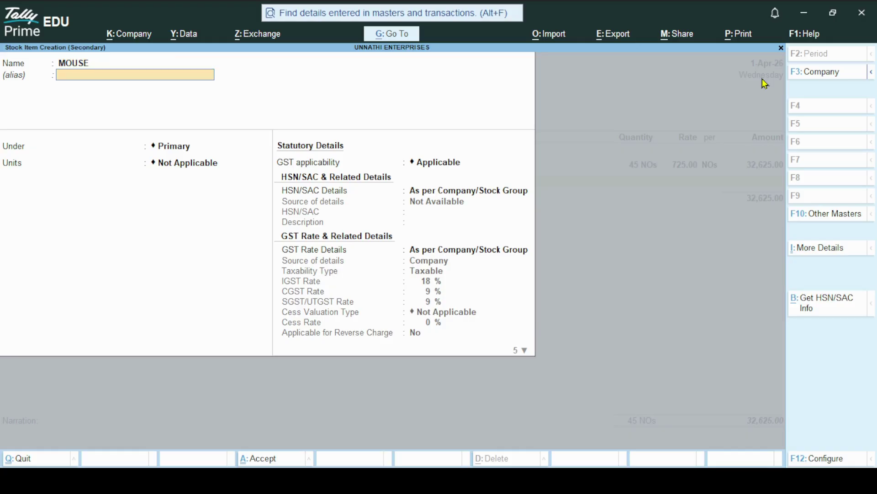
pyautogui.press('Return')
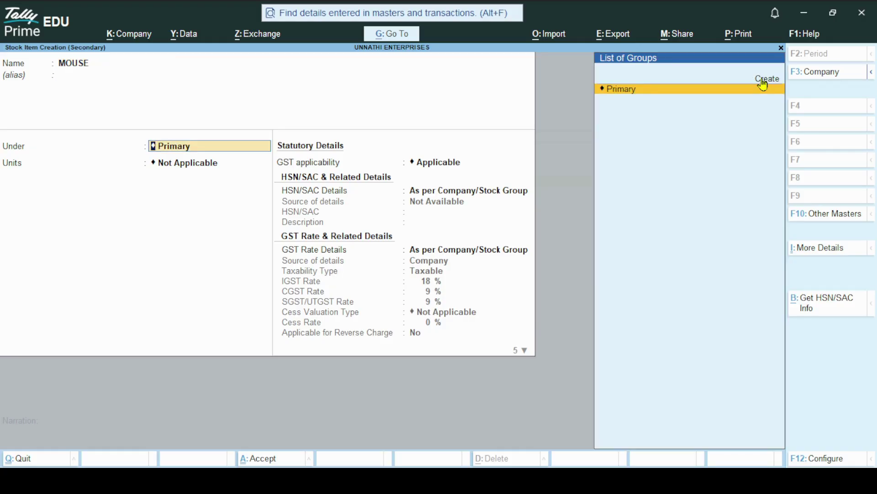
pyautogui.press('Return')
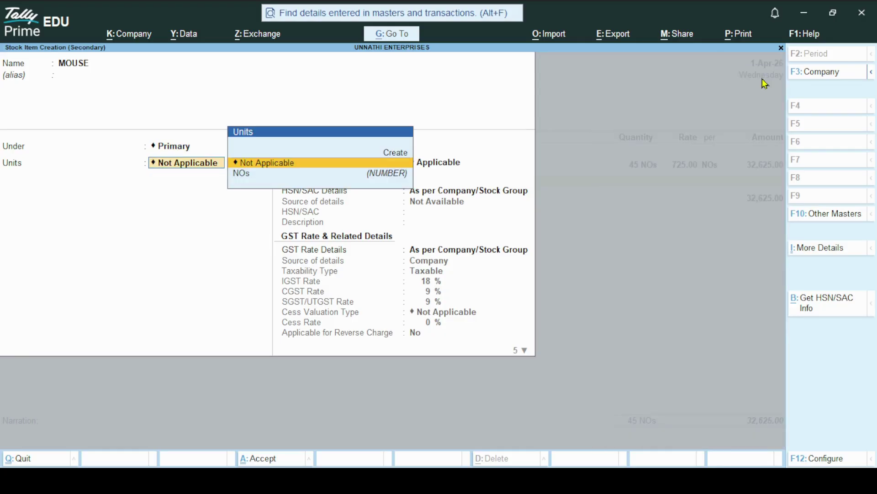
pyautogui.press('Down')
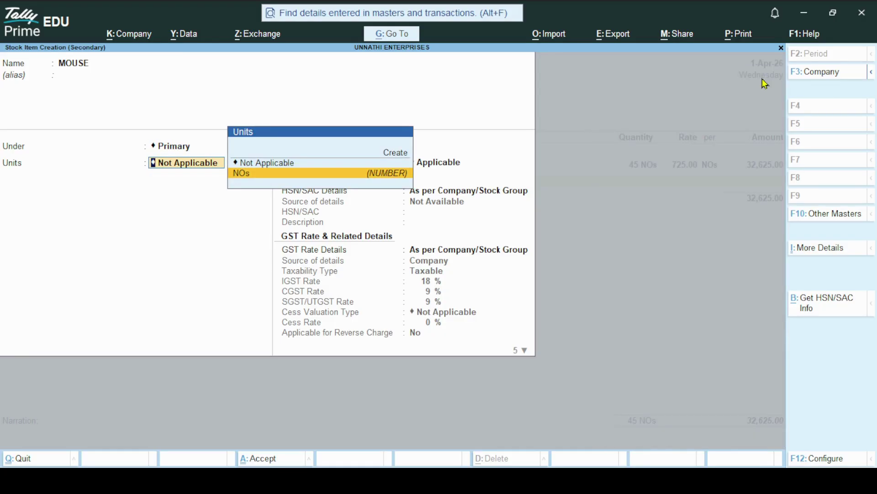
pyautogui.press('Return')
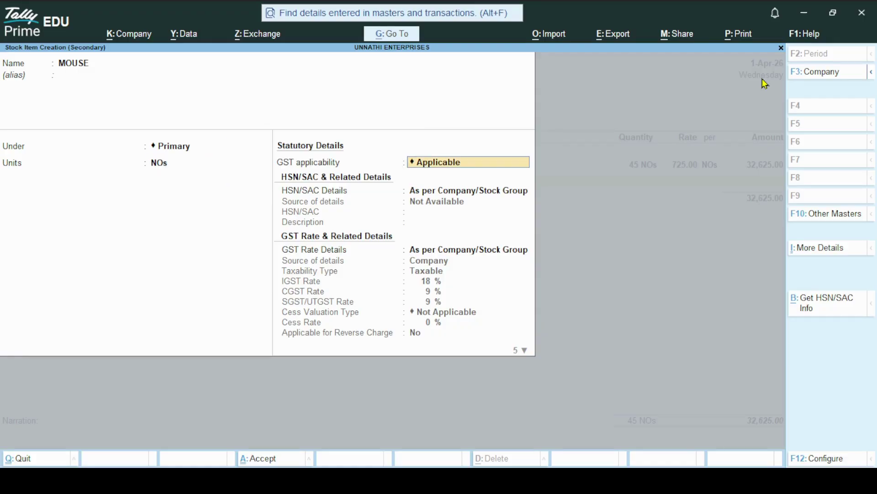
# Step: Keep GST applicable for MOUSE and specify HSN/SAC code 23698521 directly on the item, without a description
pyautogui.press('Return')
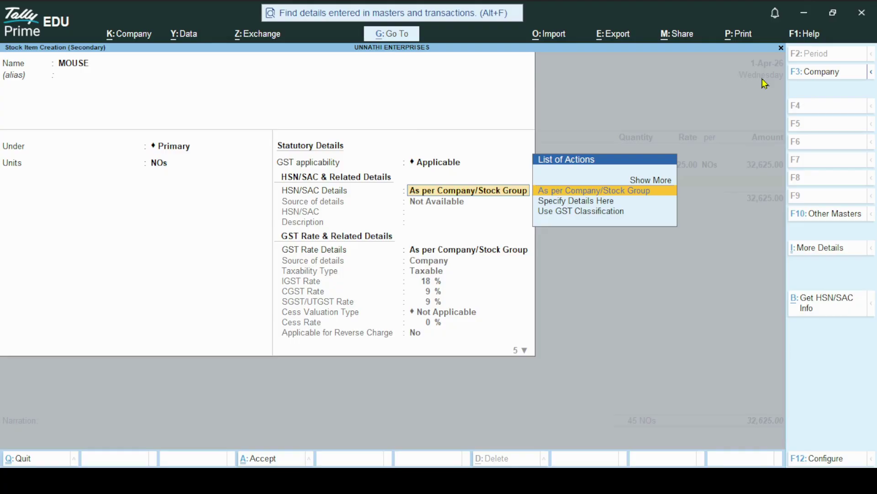
pyautogui.press('Down')
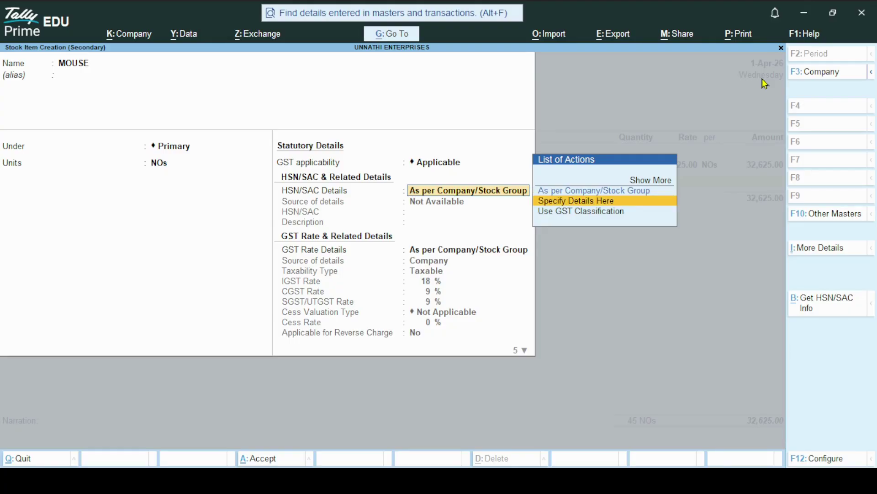
pyautogui.press('Return')
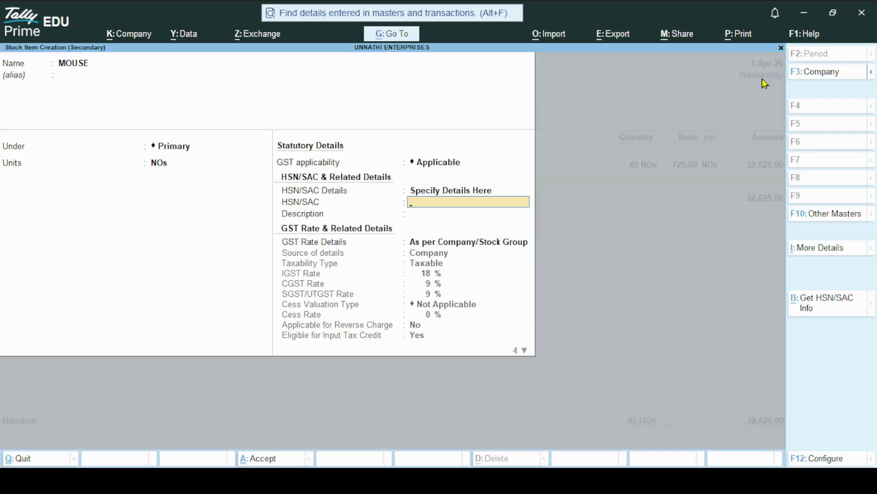
pyautogui.write('236985214')
pyautogui.press('BackSpace')
pyautogui.press('Return')
pyautogui.press('Return')
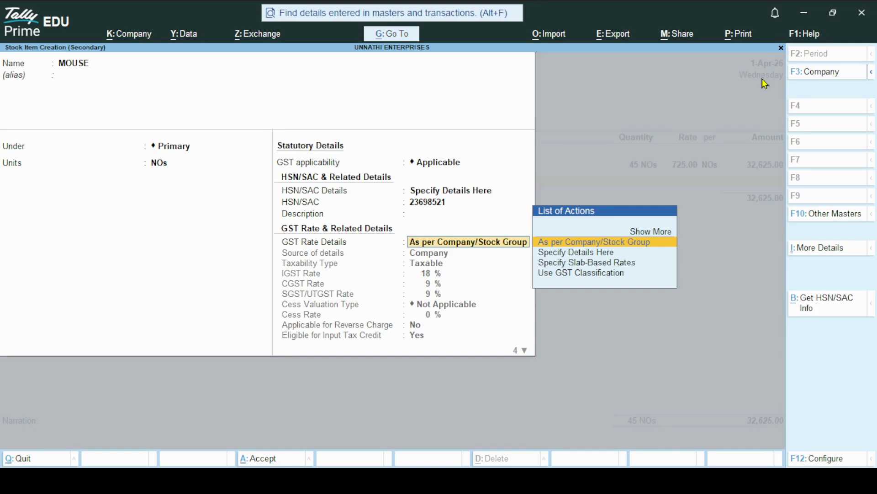
# Step: Specify MOUSE's own GST rate details as Taxable with 18% IGST, 9% CGST, 9% SGST and cess valuation Not Applicable
pyautogui.press('Down')
pyautogui.press('Return')
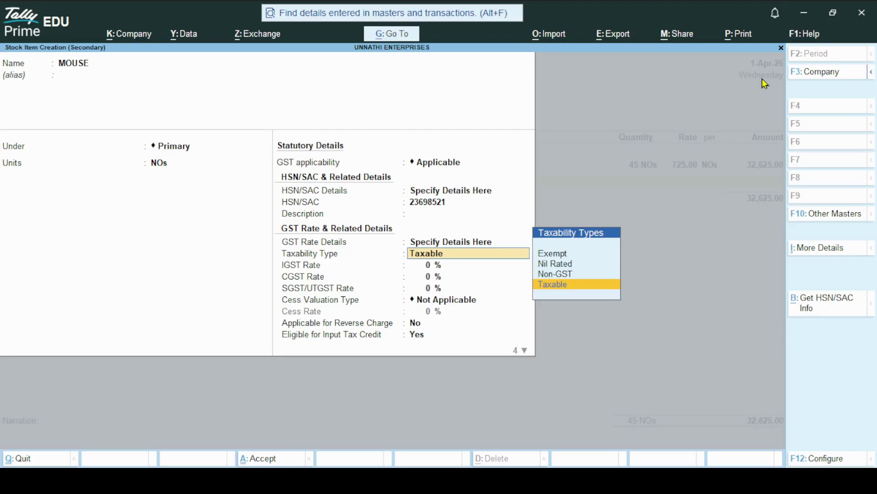
pyautogui.press('Return')
pyautogui.press('Up')
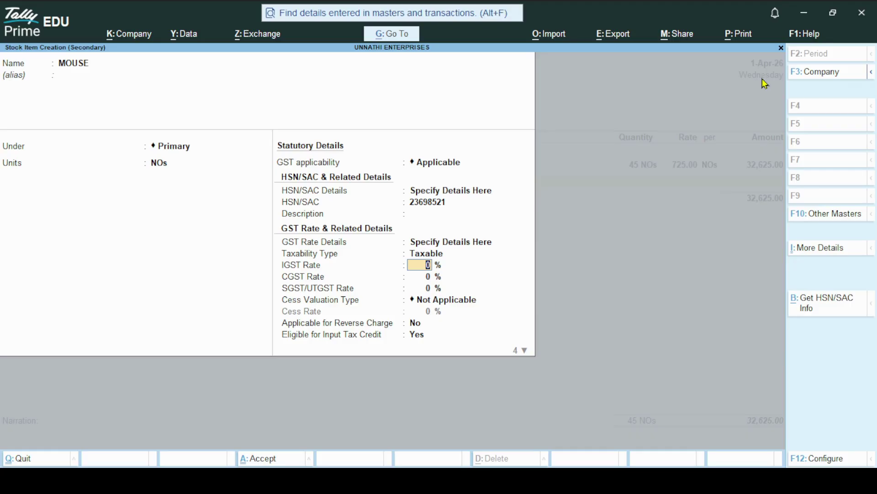
pyautogui.write('18')
pyautogui.press('Return')
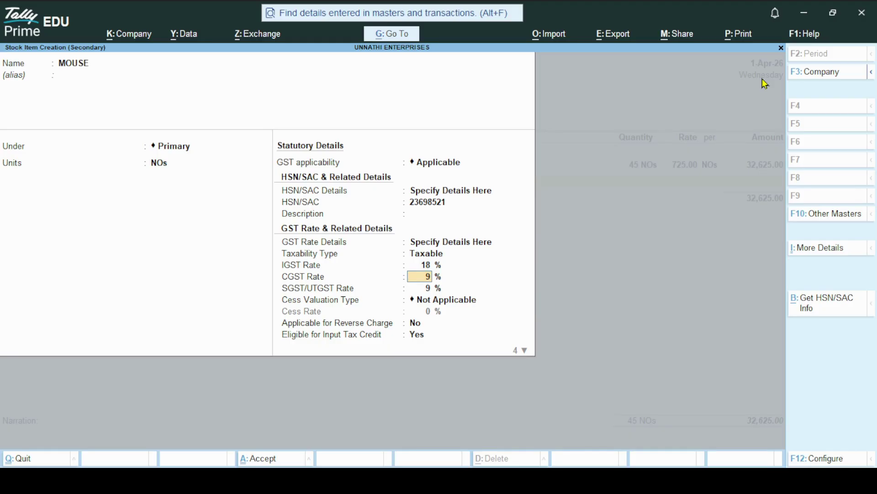
pyautogui.press('Return')
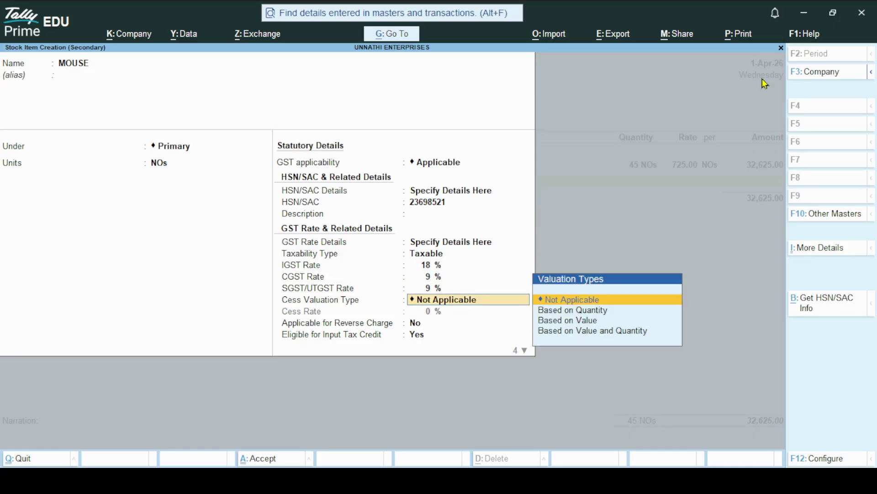
pyautogui.press('Return')
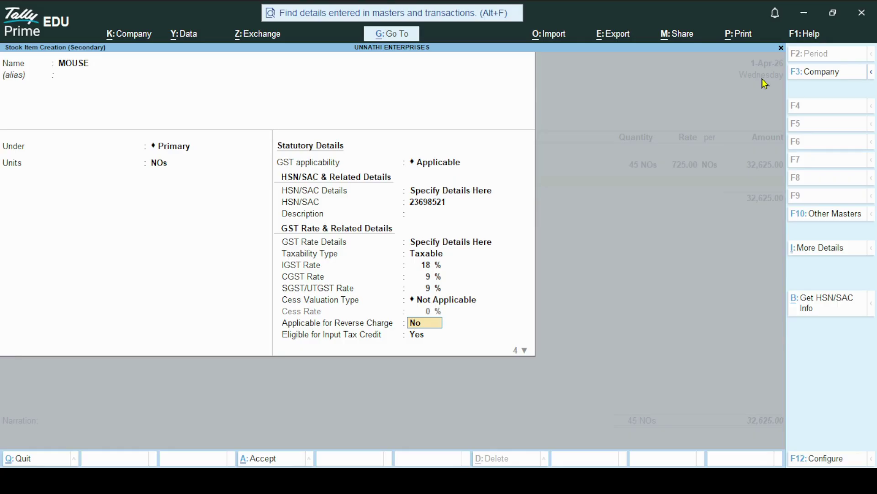
# Step: Keep reverse charge at No, input tax credit at Yes, supply type Goods and duty rate 0 for MOUSE, and save the stock item
pyautogui.press('Return')
pyautogui.press('Return')
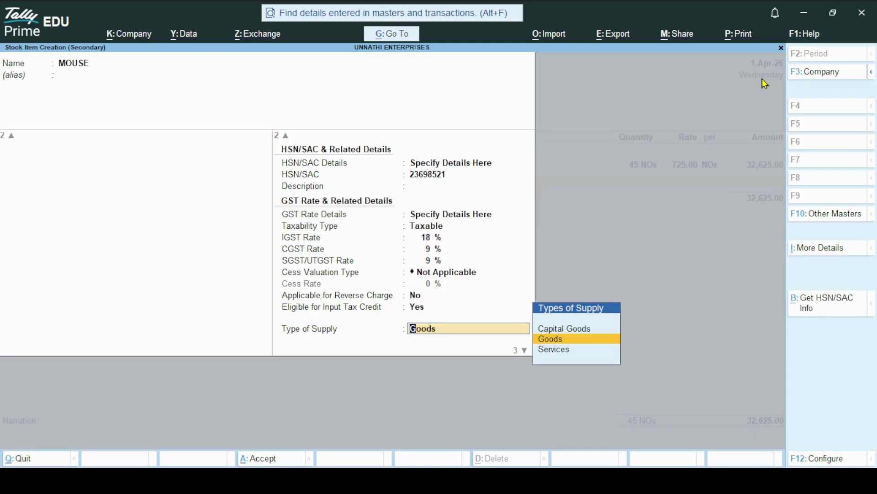
pyautogui.press('Return')
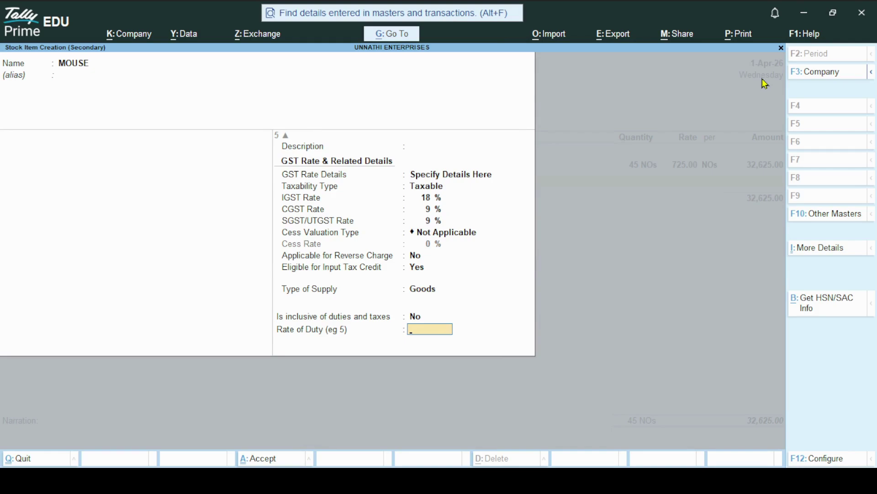
pyautogui.press('Return')
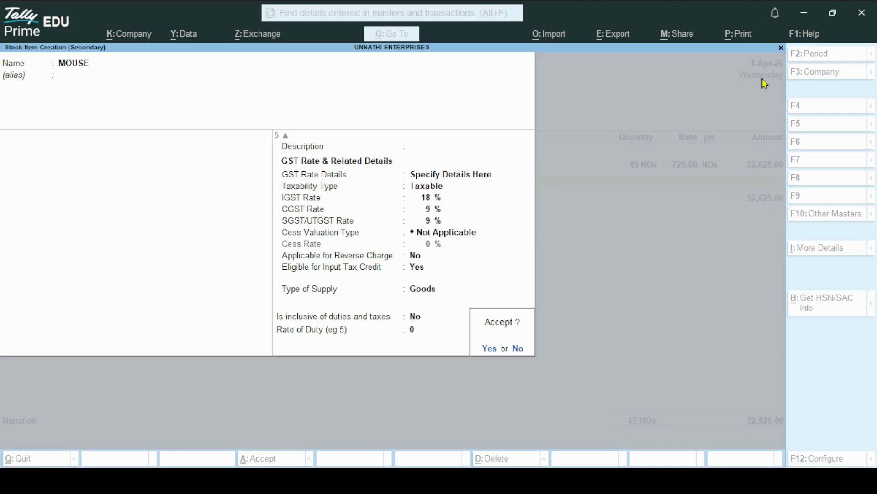
pyautogui.press('Return')
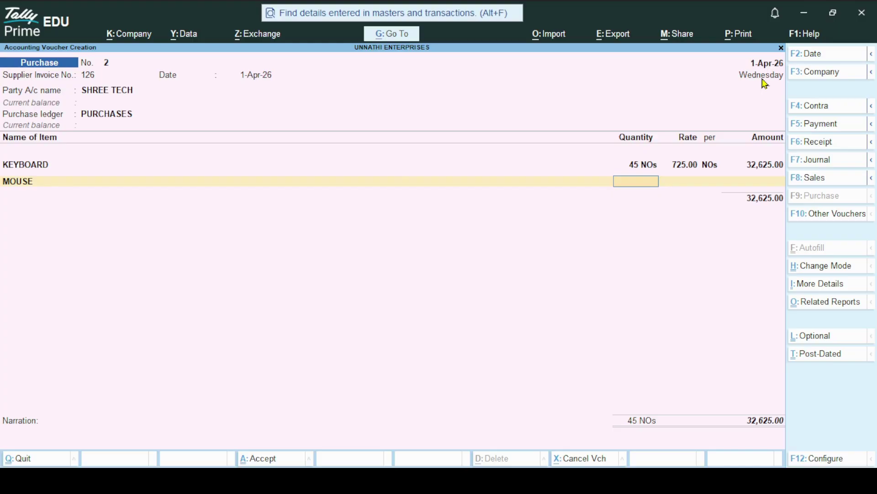
# Step: Enter 50 NOs at a rate of 155 for MOUSE, keeping its GST rate and HSN/SAC details as per Masters/Company
pyautogui.write('50')
pyautogui.press('Return')
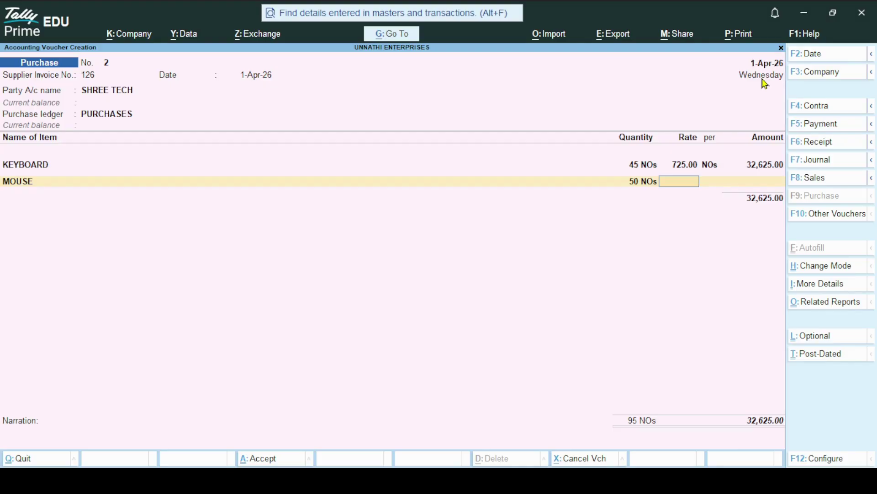
pyautogui.write('155')
pyautogui.press('Return')
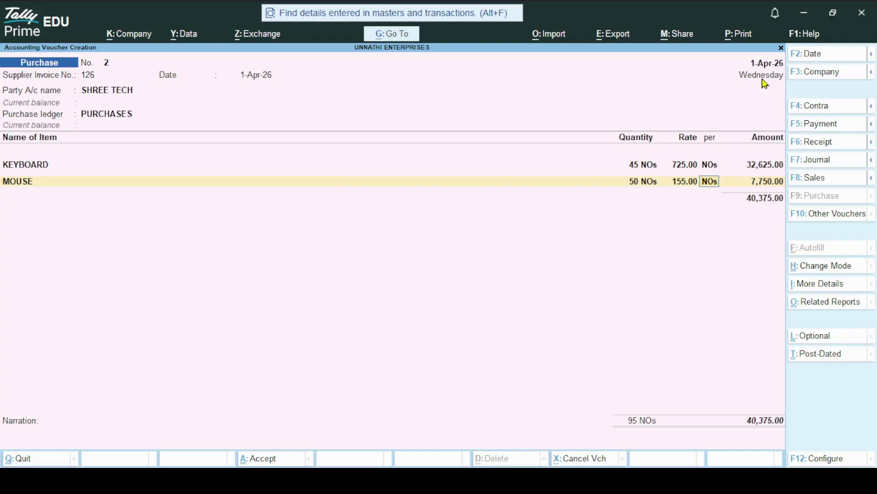
pyautogui.press('Return')
pyautogui.press('Return')
pyautogui.press('Return')
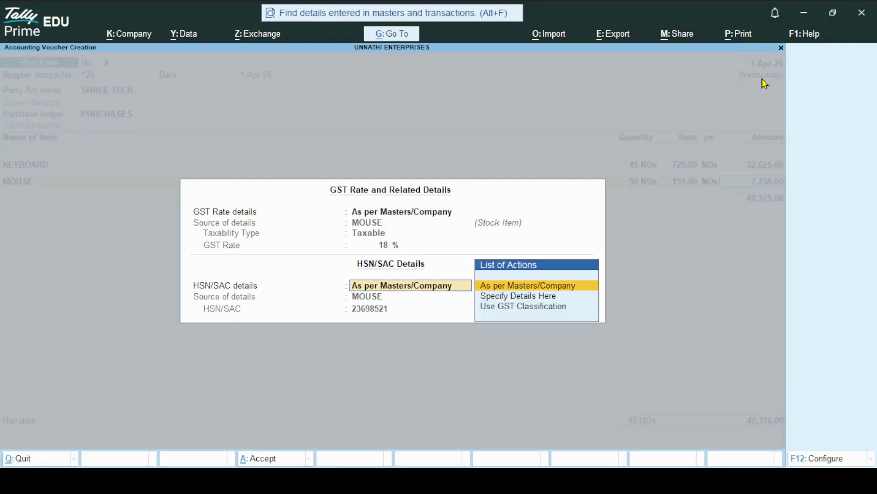
pyautogui.press('Return')
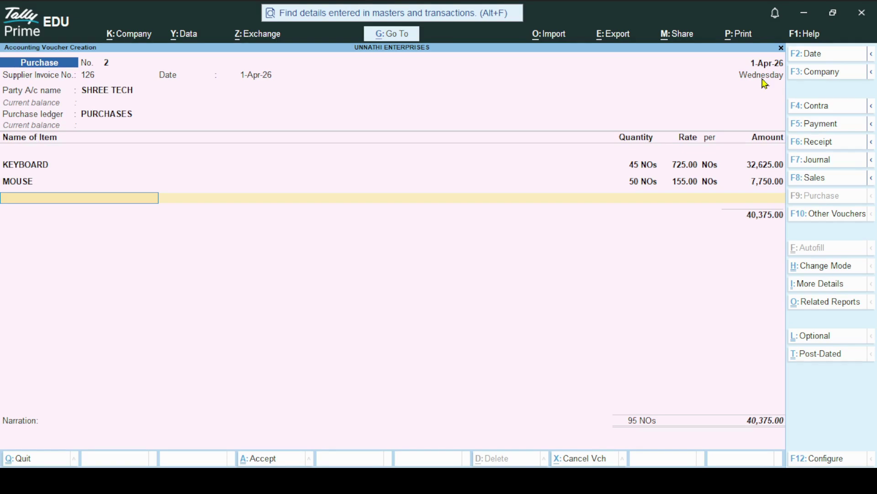
# Step: End the item list and add the CGST and SGST ledgers to the purchase voucher
pyautogui.press('Return')
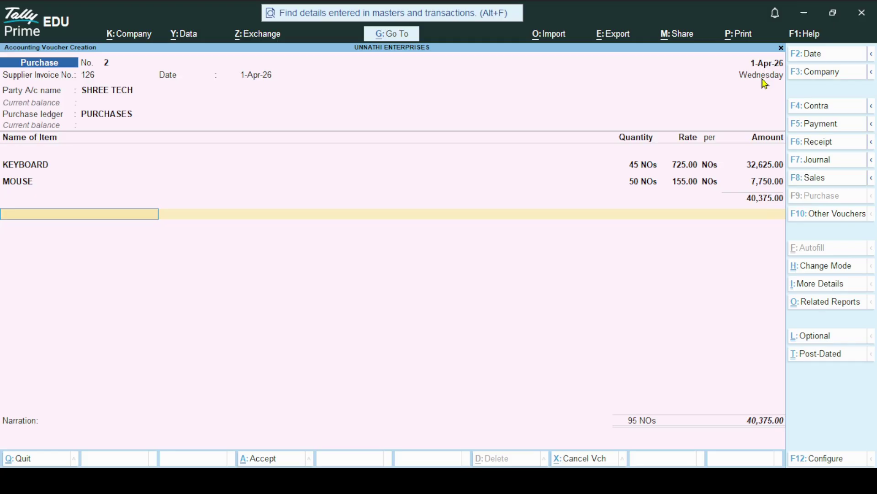
pyautogui.write('C')
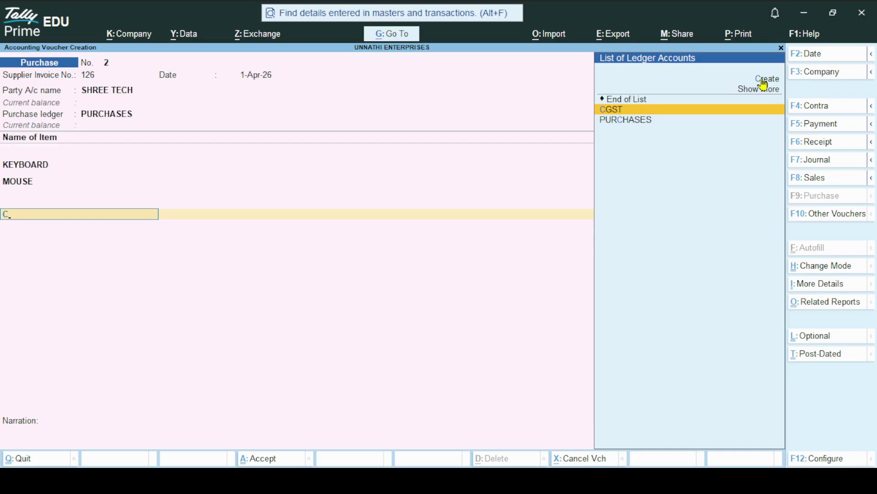
pyautogui.press('Return')
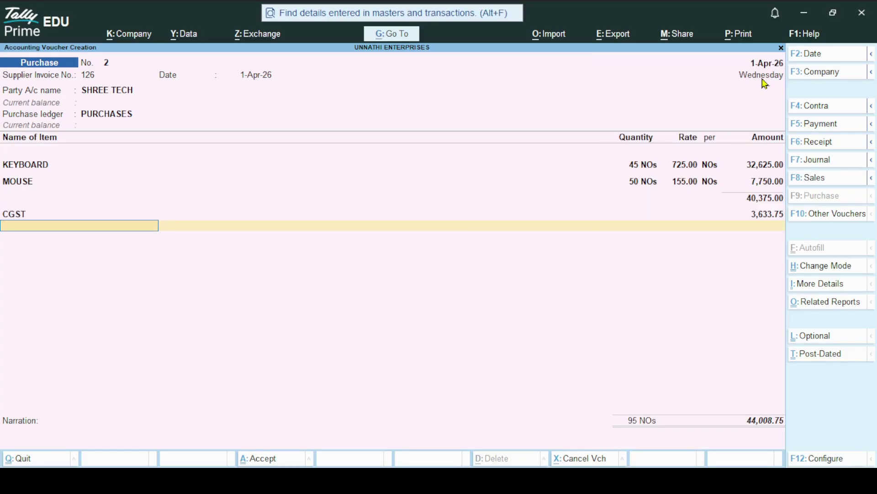
pyautogui.write('S')
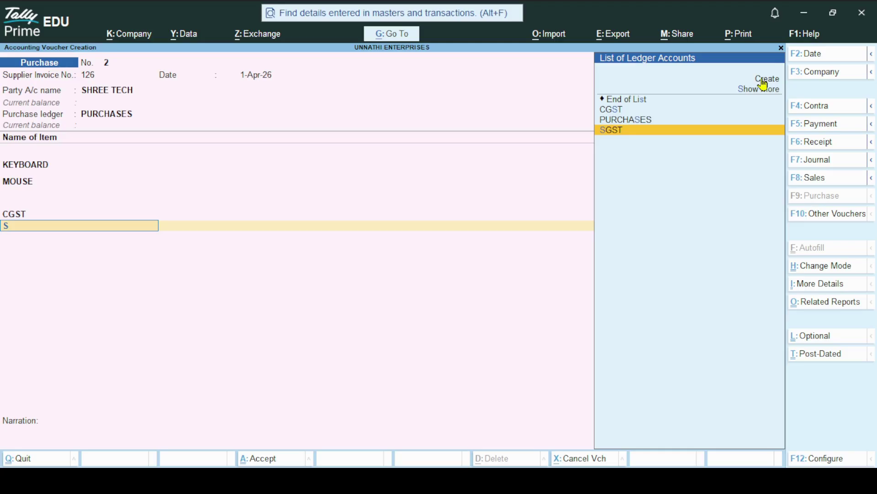
pyautogui.press('Return')
pyautogui.press('Return')
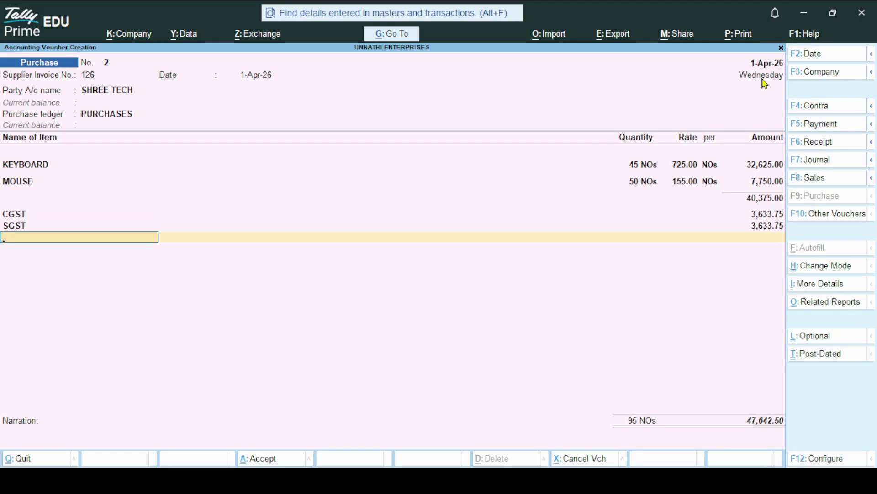
# Step: End the ledger list, leave the narration blank and save the SHREE TECH purchase voucher
pyautogui.press('Return')
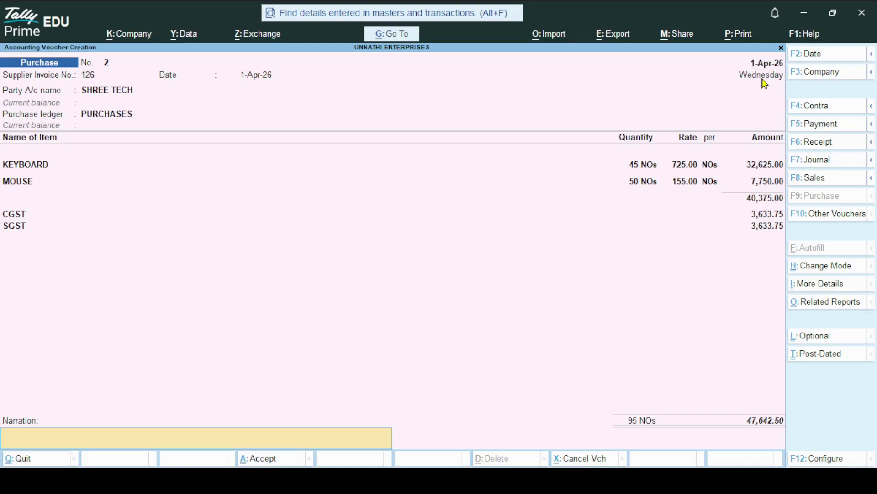
pyautogui.press('Return')
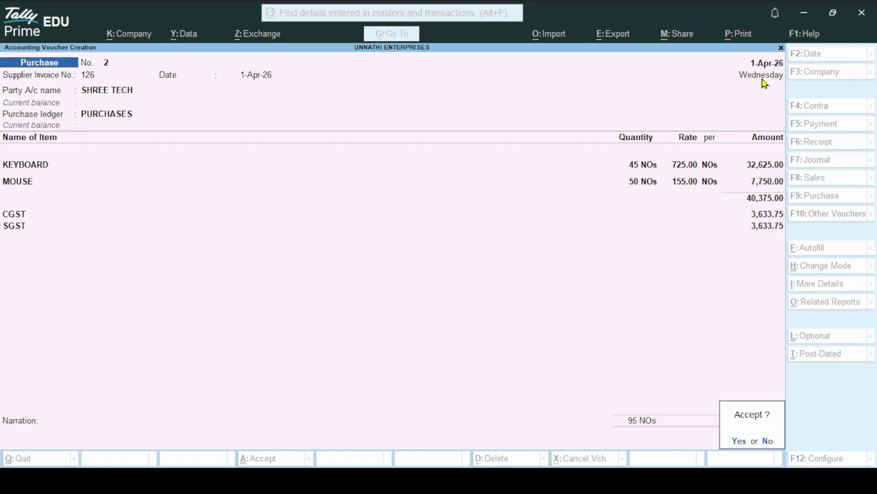
pyautogui.press('Return')
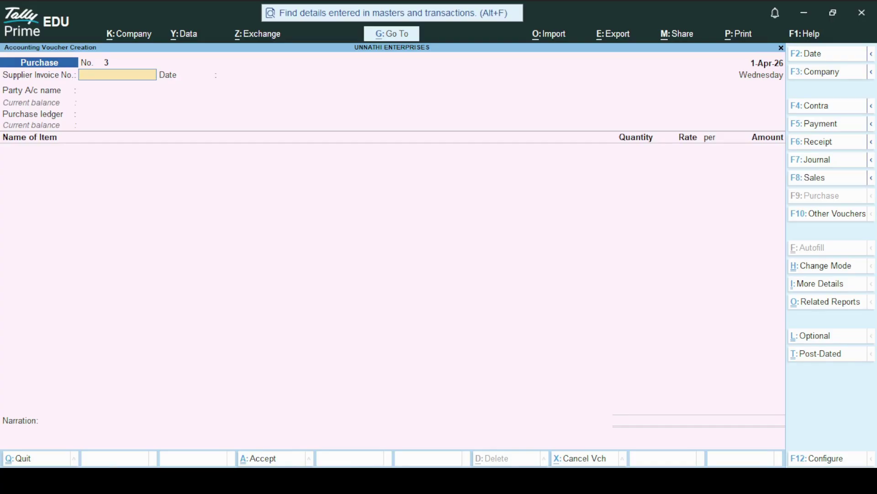
# Step: Reopen the saved SHREE TECH purchase voucher and examine its invoice print preview enlarged, from the header down to the total
pyautogui.press('pageup')
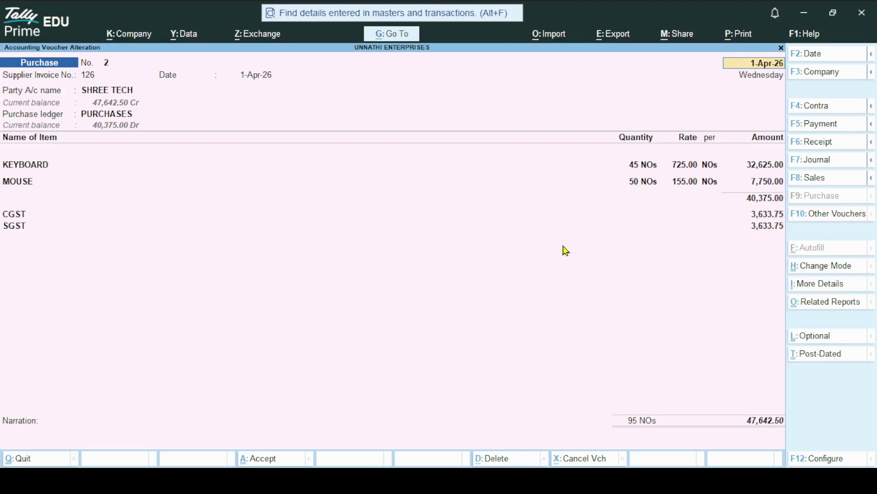
pyautogui.click(738, 35)
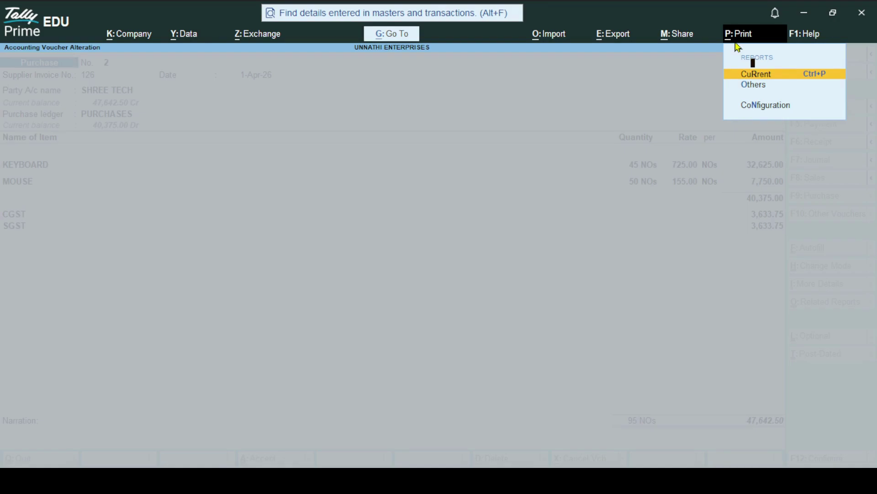
pyautogui.press('Return')
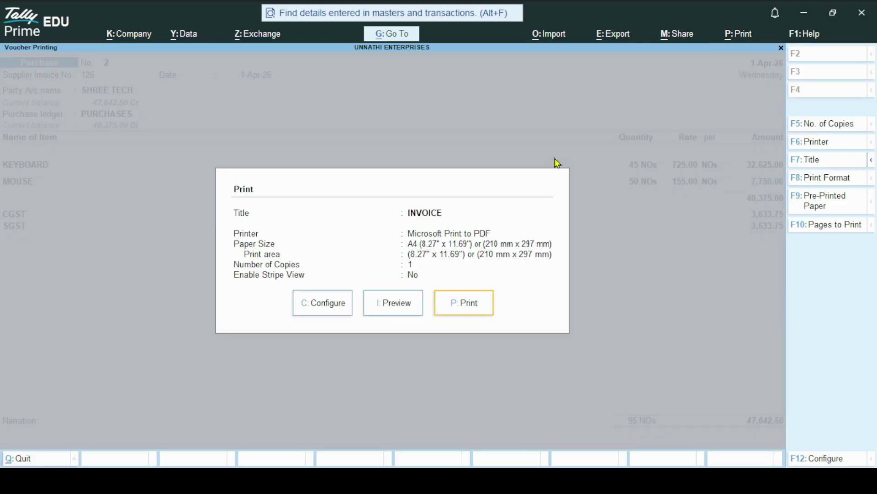
pyautogui.click(381, 310)
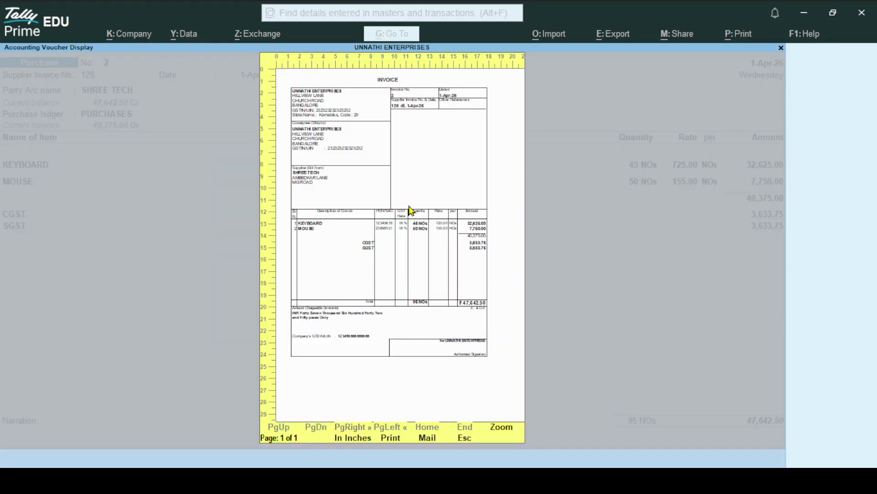
pyautogui.click(497, 434)
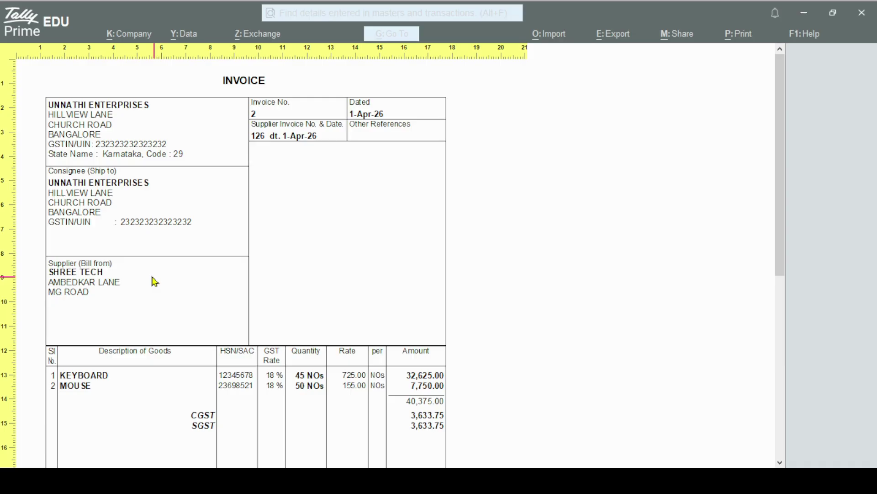
pyautogui.click(781, 462)
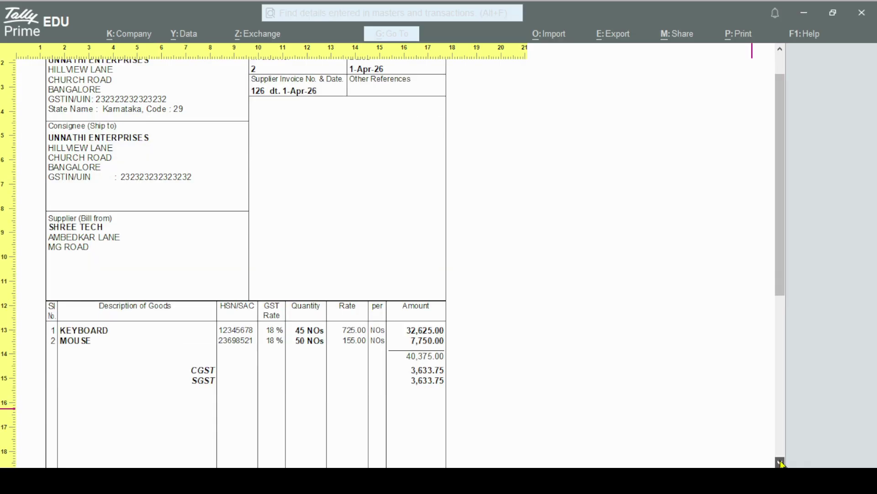
pyautogui.scroll(-4, 441, 413)
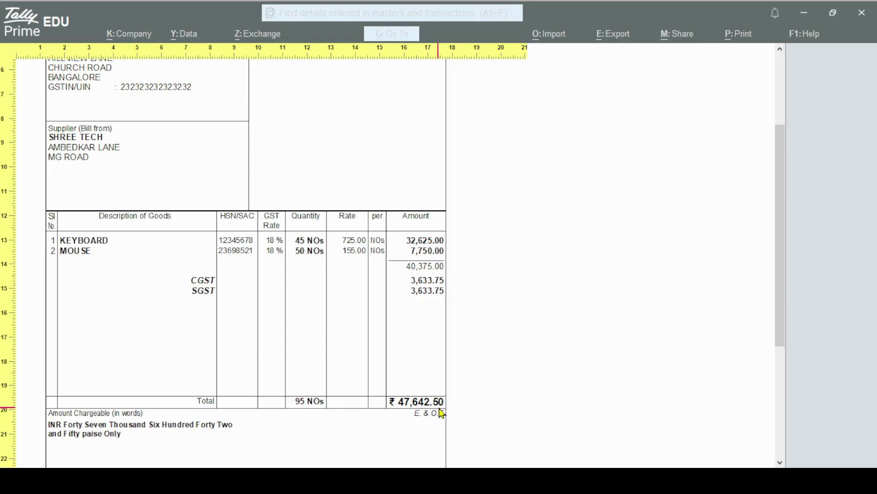
# Step: Close the invoice preview, the print settings and the voucher without printing, returning to the Gateway of Tally
pyautogui.click(426, 305)
pyautogui.press('Escape')
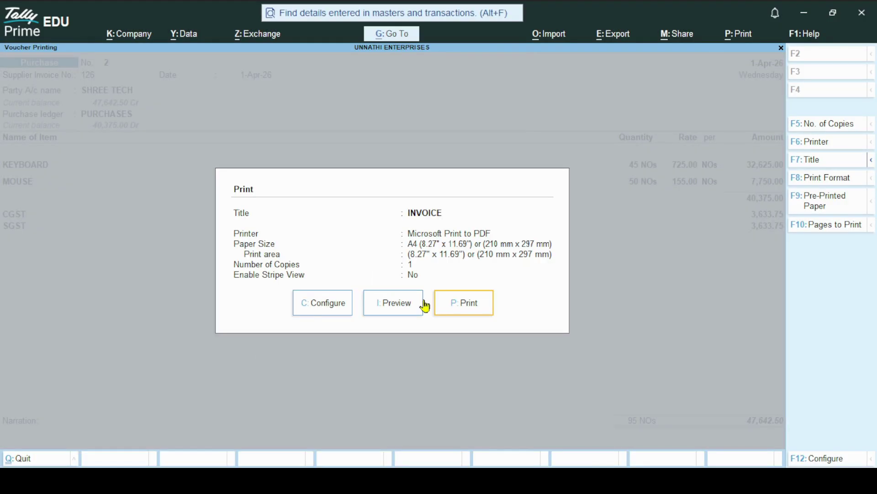
pyautogui.press('Escape')
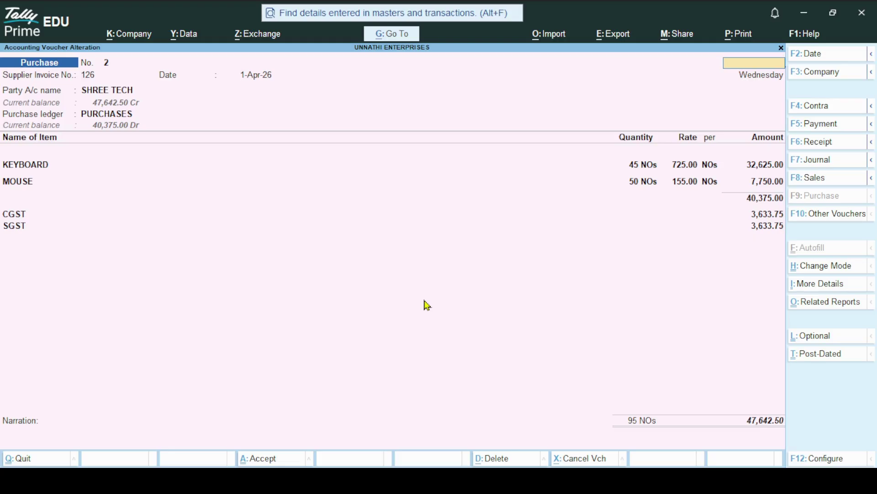
pyautogui.press('Escape')
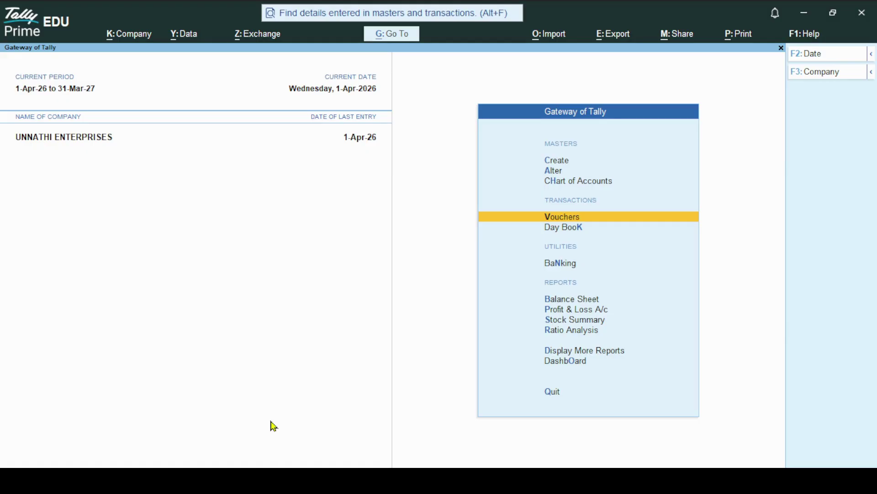
pyautogui.hotkey('alt', 'Tab')
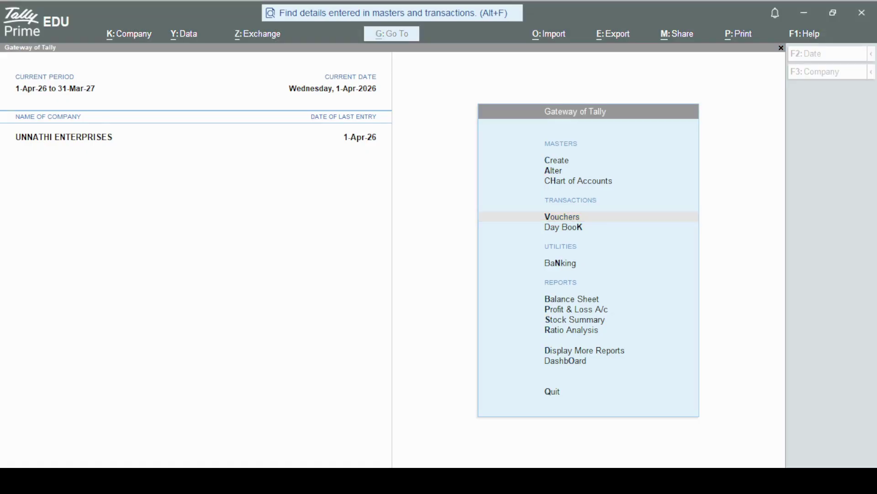
pyautogui.hotkey('alt', 'Tab')
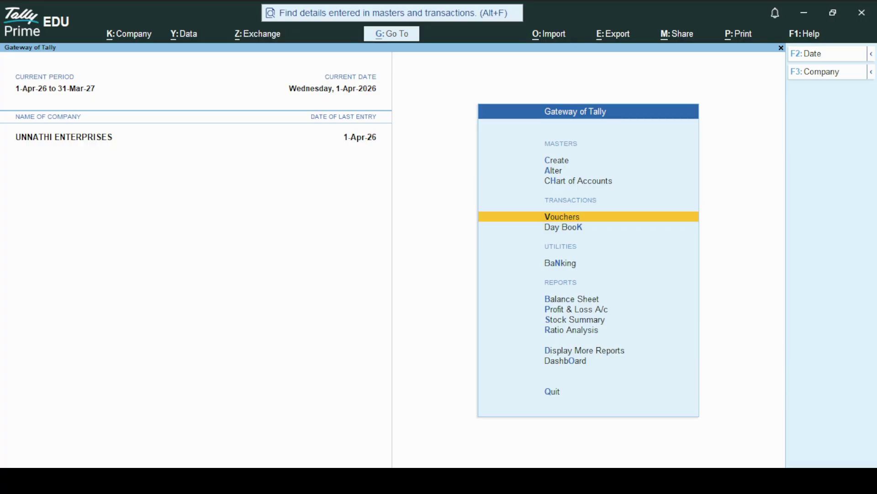
pyautogui.hotkey('alt', 'Tab')
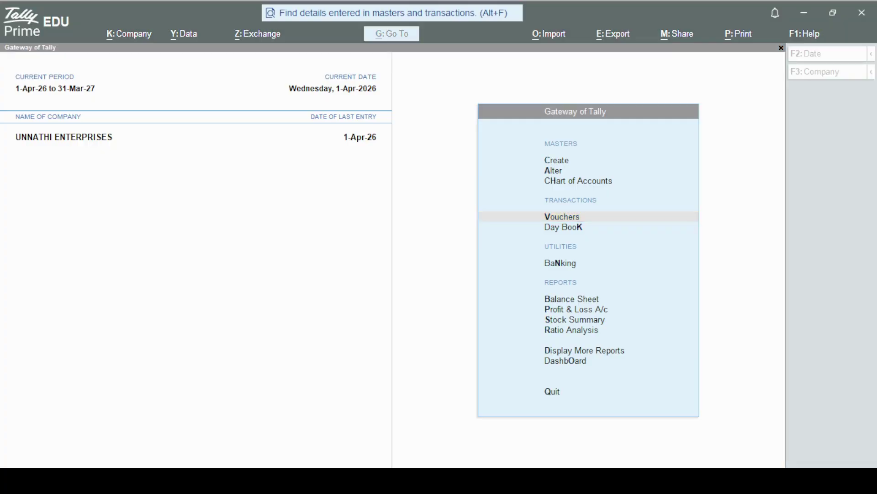